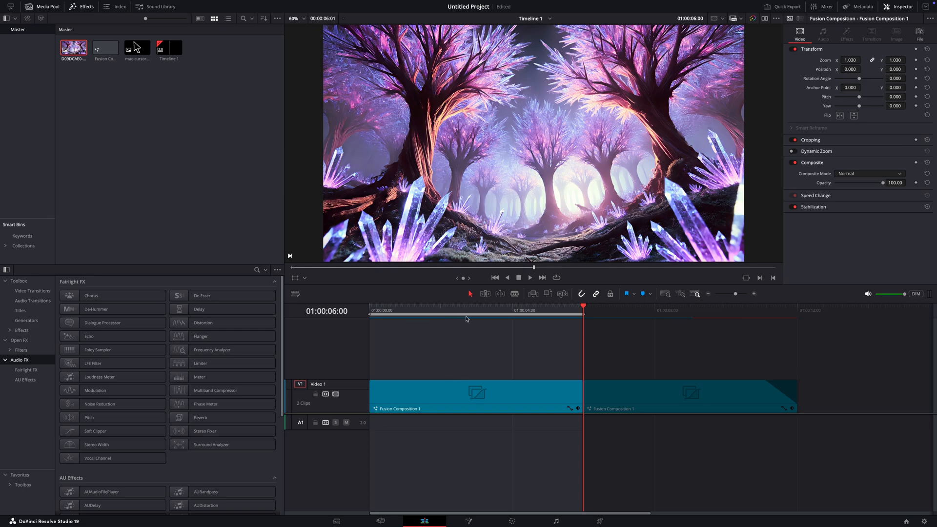
# - Open the first Fusion composition on the Fusion page, add the D09DCAE0 forest image from the media pool, and connect it to MediaOut1
pyautogui.press('Home')
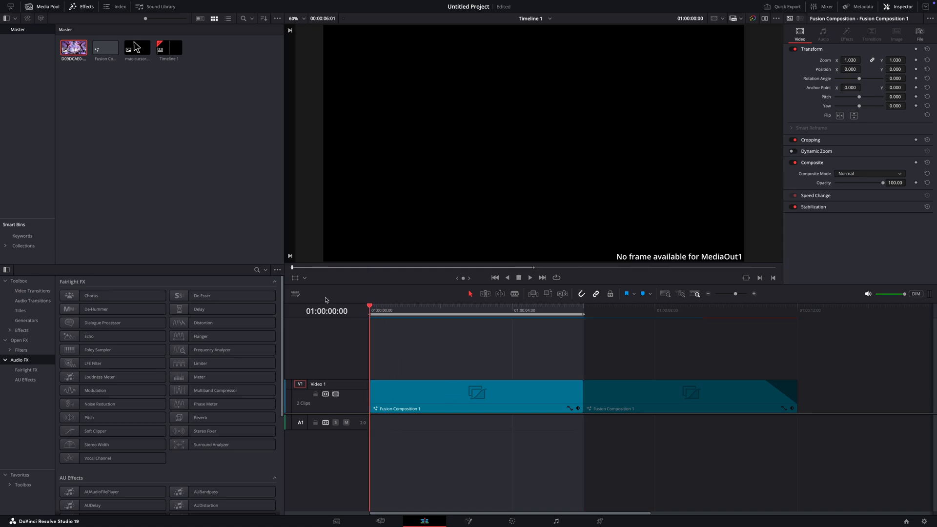
pyautogui.click(399, 390)
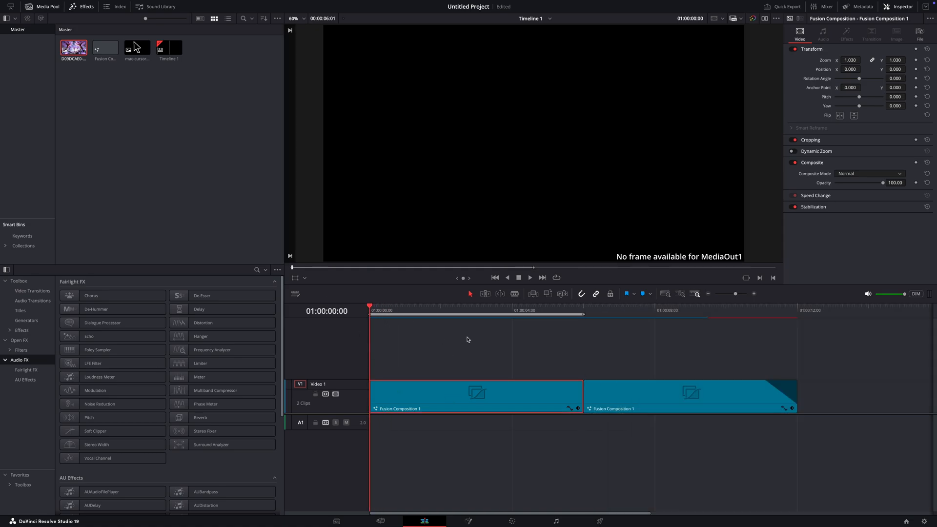
pyautogui.click(469, 521)
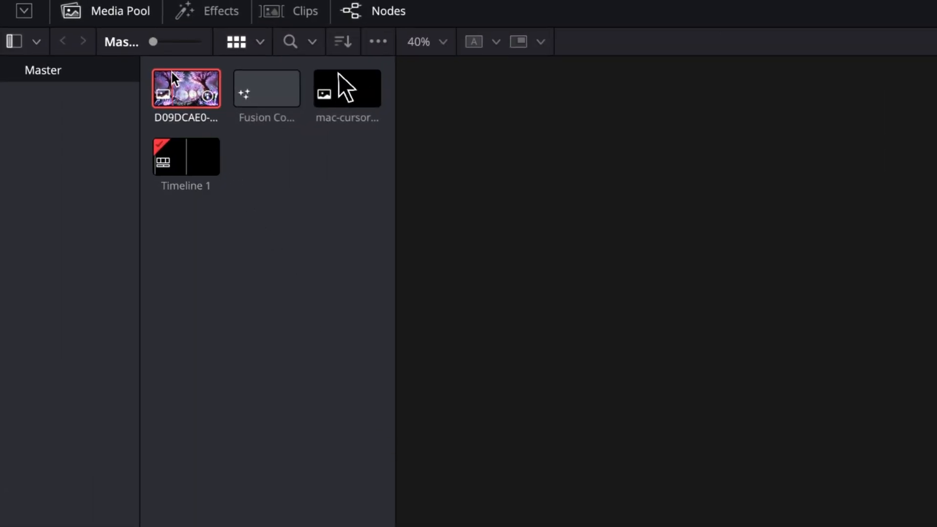
pyautogui.moveTo(174, 79); pyautogui.dragTo(371, 526)
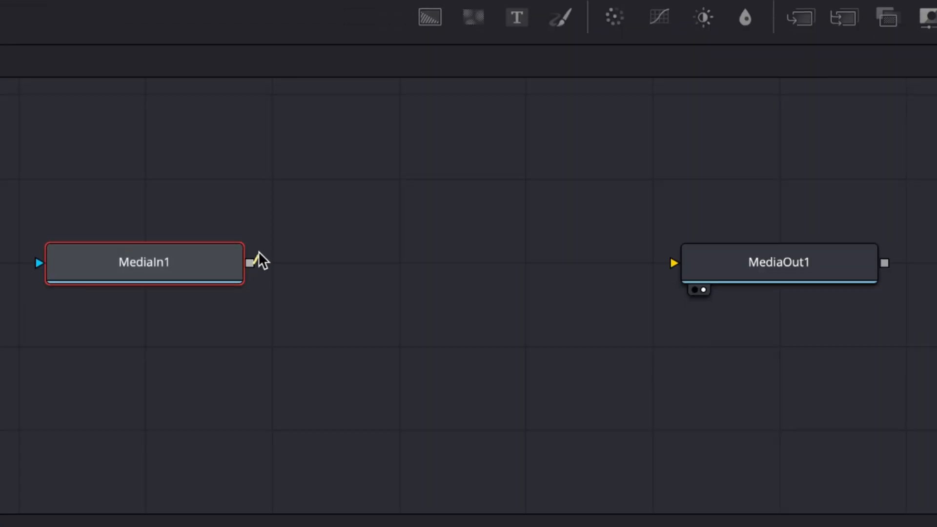
pyautogui.moveTo(251, 261); pyautogui.dragTo(770, 264)
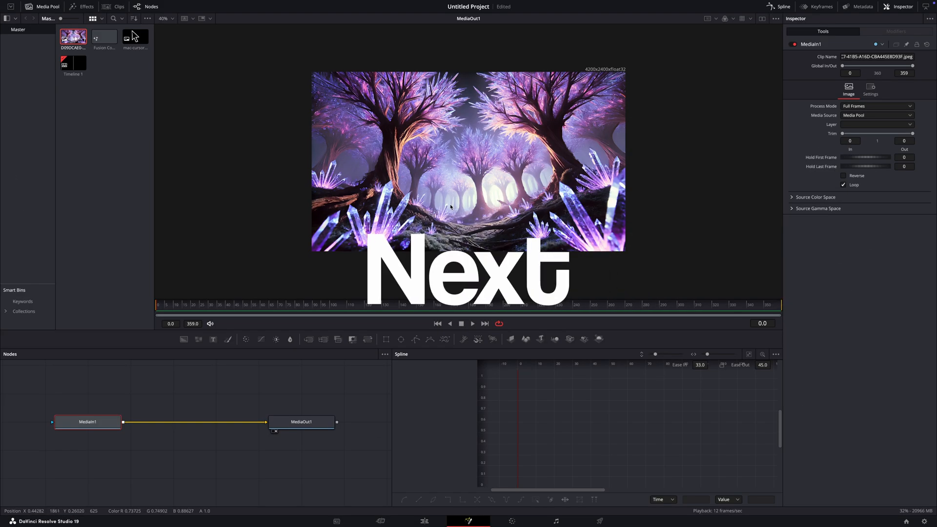
# - Add a Gaussian Blur node after MediaIn1 and keyframe its strength at 0.0 on the first frame
pyautogui.hotkey('shift', 'space')
pyautogui.write('gau')
pyautogui.press('Return')
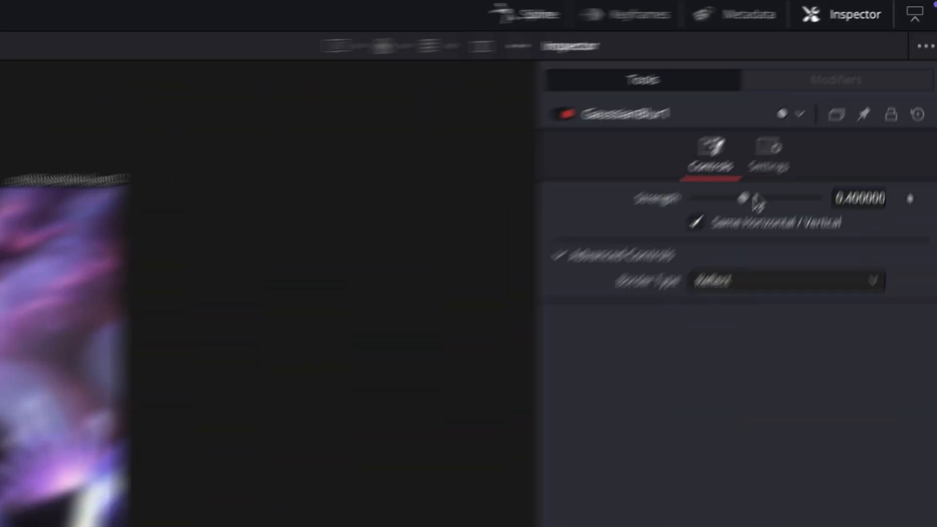
pyautogui.moveTo(861, 76); pyautogui.dragTo(834, 73)
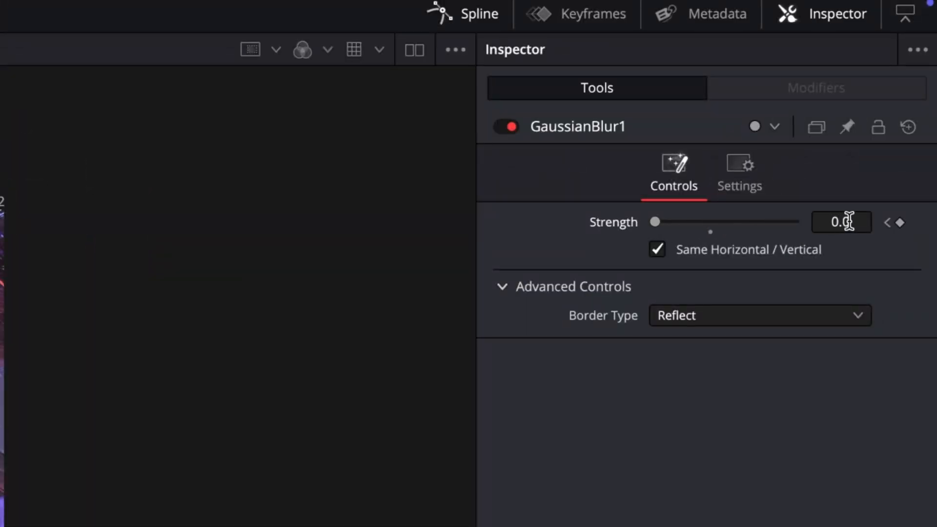
# - Set the Gaussian Blur strength keyframe at frame 60 to 0.591
pyautogui.click(849, 221)
pyautogui.write('0.591')
pyautogui.press('Return')
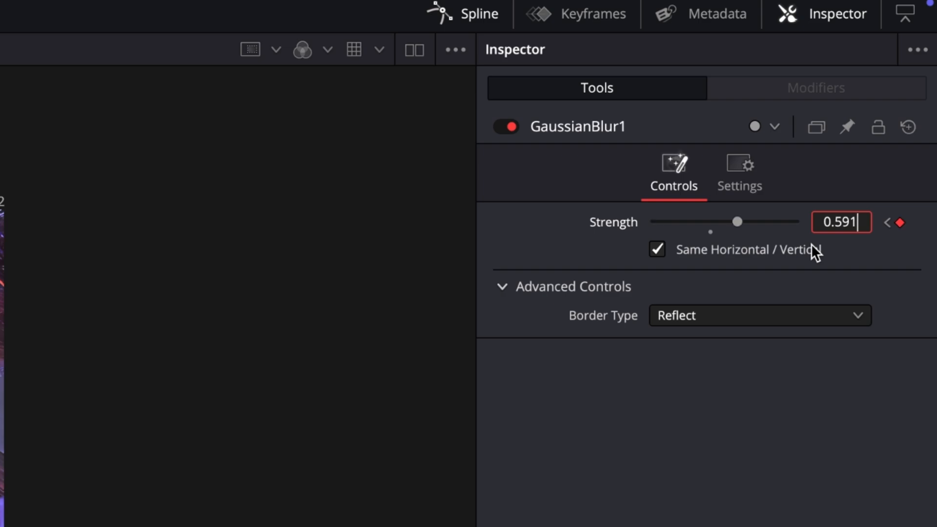
pyautogui.click(860, 240)
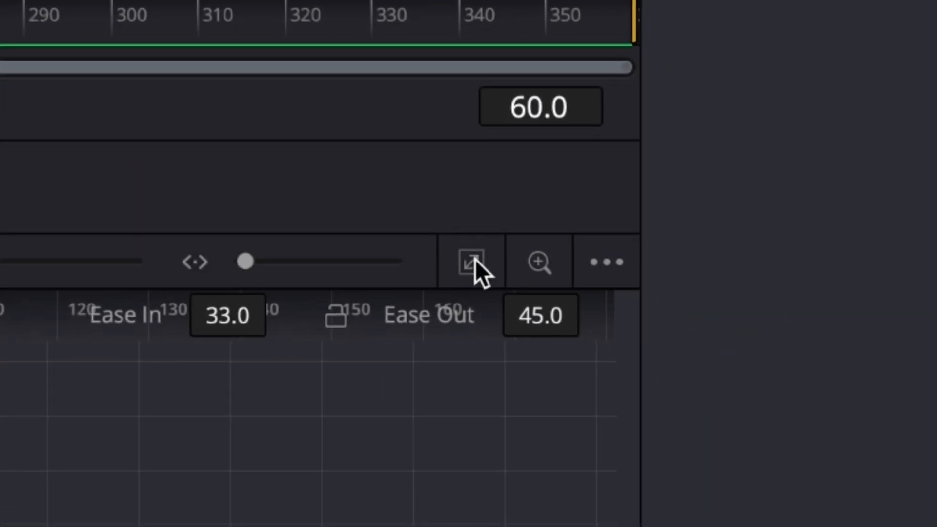
# - Smooth the two Gaussian Blur strength keyframes in the spline editor so the blur eases in and out
pyautogui.click(748, 353)
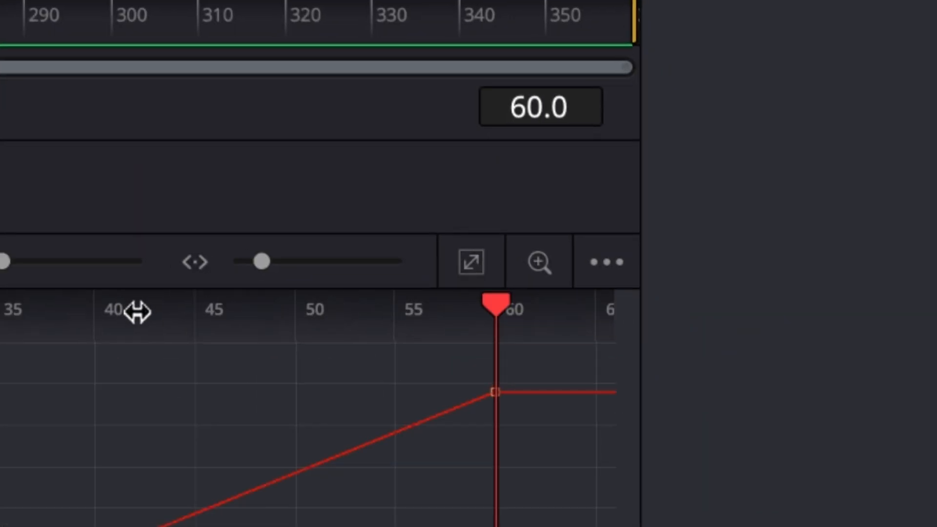
pyautogui.moveTo(261, 318); pyautogui.dragTo(148, 47)
pyautogui.moveTo(423, 195); pyautogui.dragTo(288, 182)
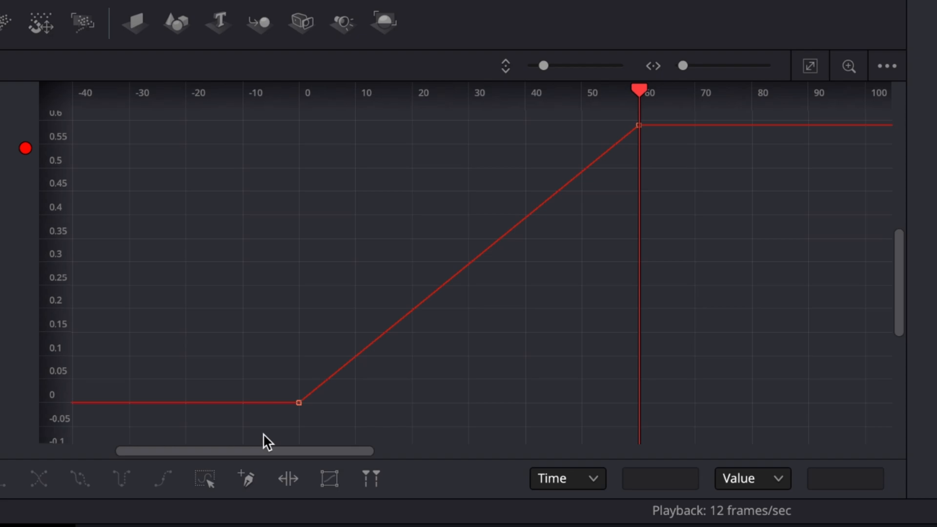
pyautogui.moveTo(277, 421); pyautogui.dragTo(702, 115)
pyautogui.click(707, 198)
pyautogui.hotkey('ctrl', 'a')
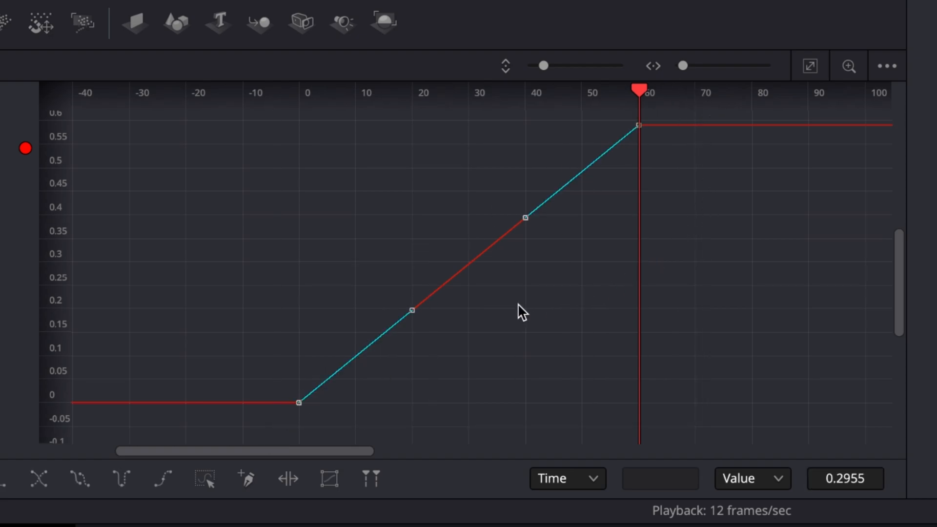
pyautogui.hotkey('shift', 's')
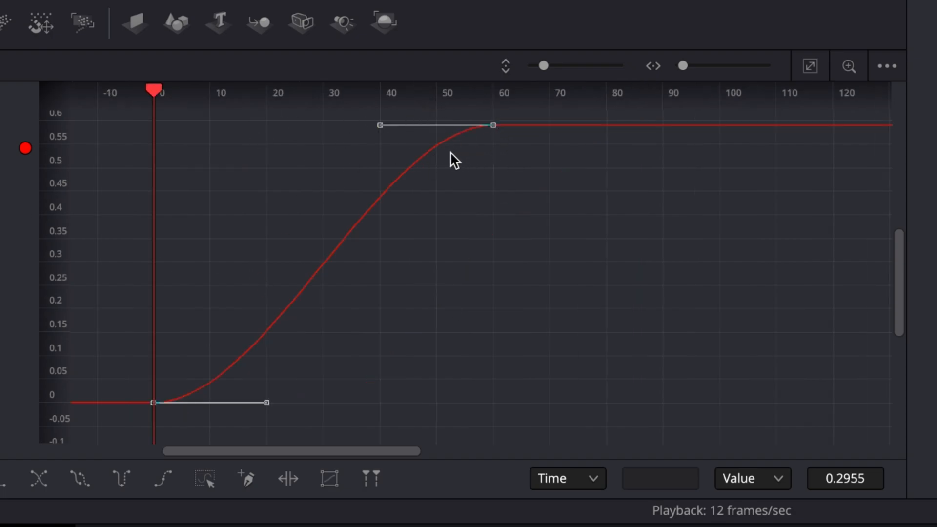
pyautogui.press('t')
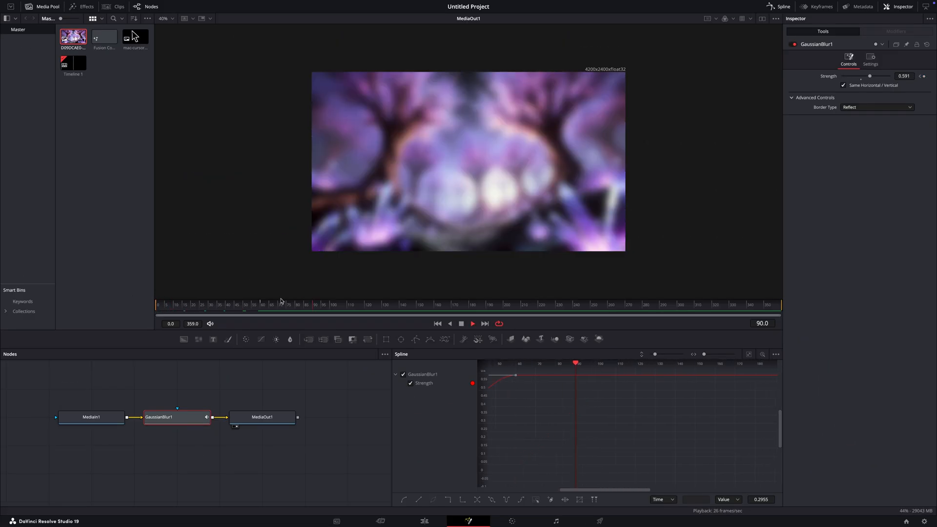
# - Play the first composition from the start on the Edit page to review the blur animation
pyautogui.click(424, 521)
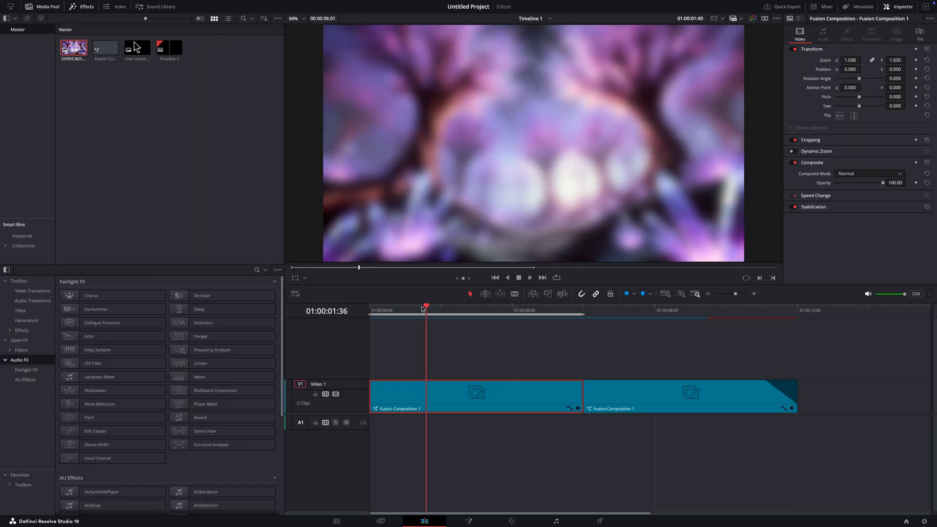
pyautogui.press('Home')
pyautogui.press('space')
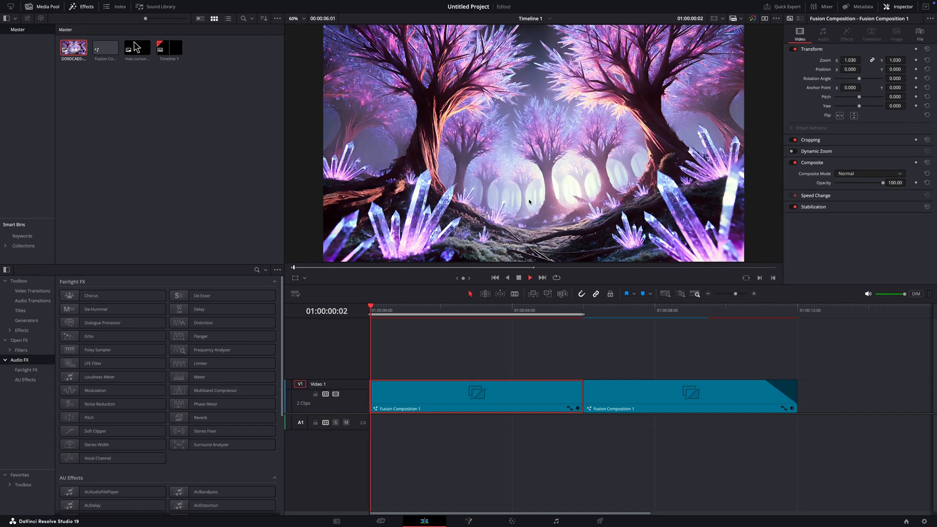
pyautogui.press('space')
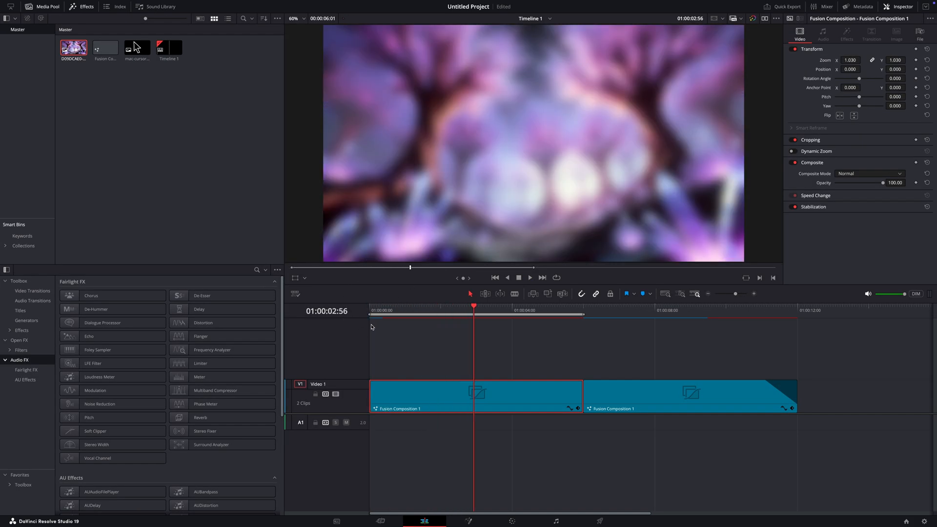
pyautogui.press('Home')
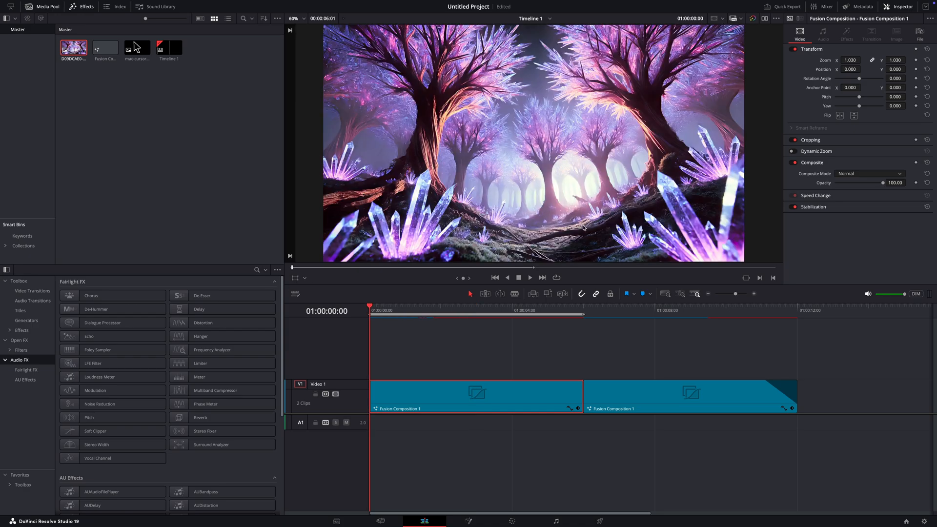
pyautogui.press('space')
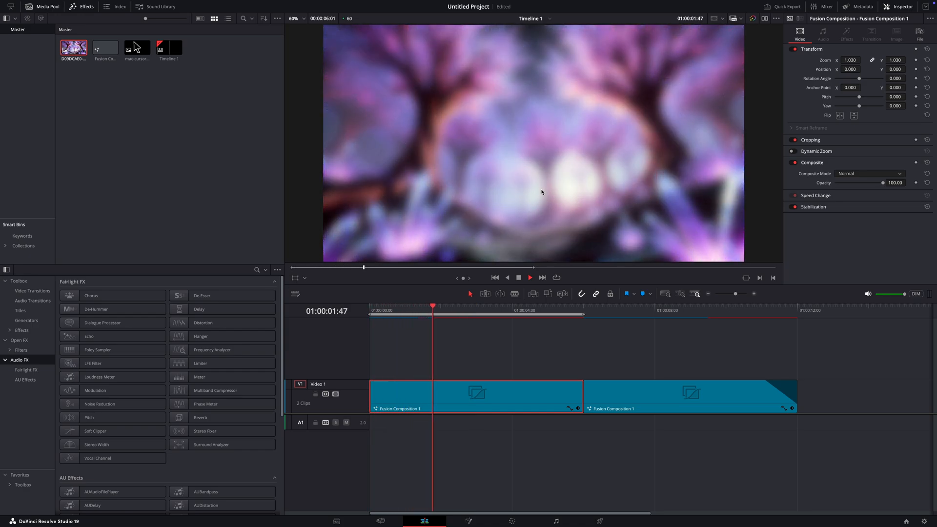
pyautogui.press('space')
pyautogui.press('Home')
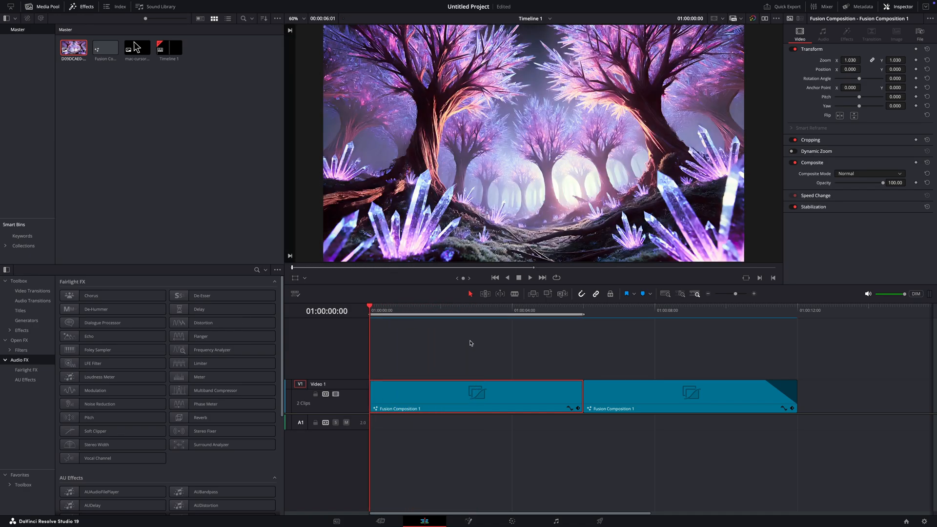
pyautogui.moveTo(595, 310); pyautogui.dragTo(618, 310)
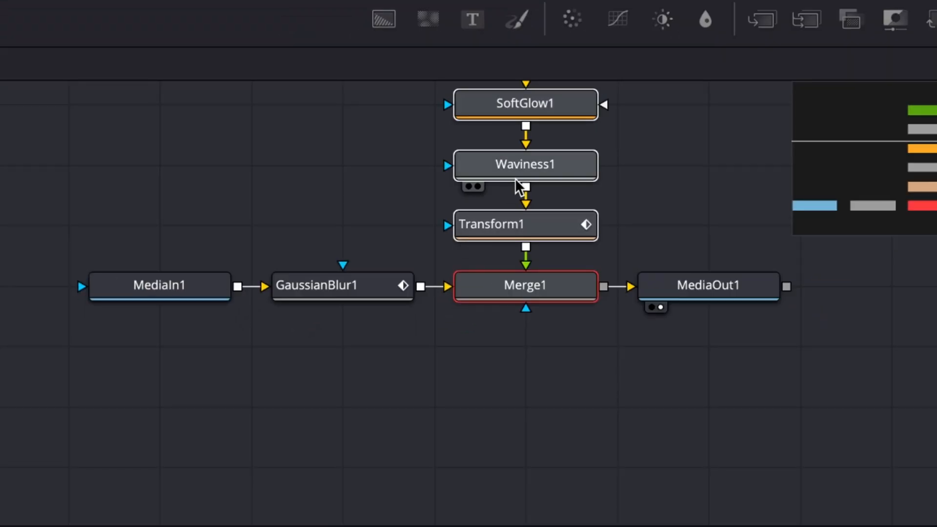
# - Add a second text node and place its Merge2 node between Merge1 and MediaOut1, with Text2 feeding the merge from above
pyautogui.moveTo(514, 218); pyautogui.dragTo(478, 354)
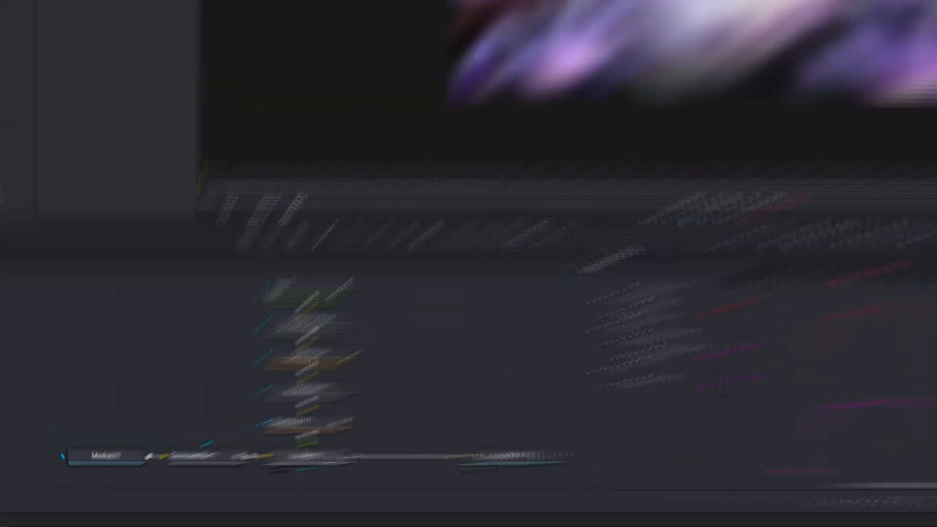
pyautogui.hotkey('shift', 'space')
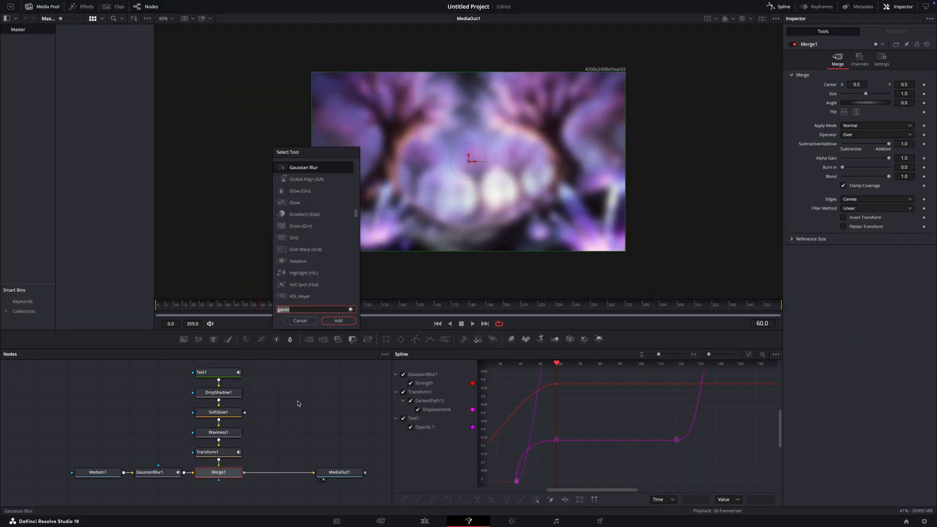
pyautogui.write('text')
pyautogui.press('Return')
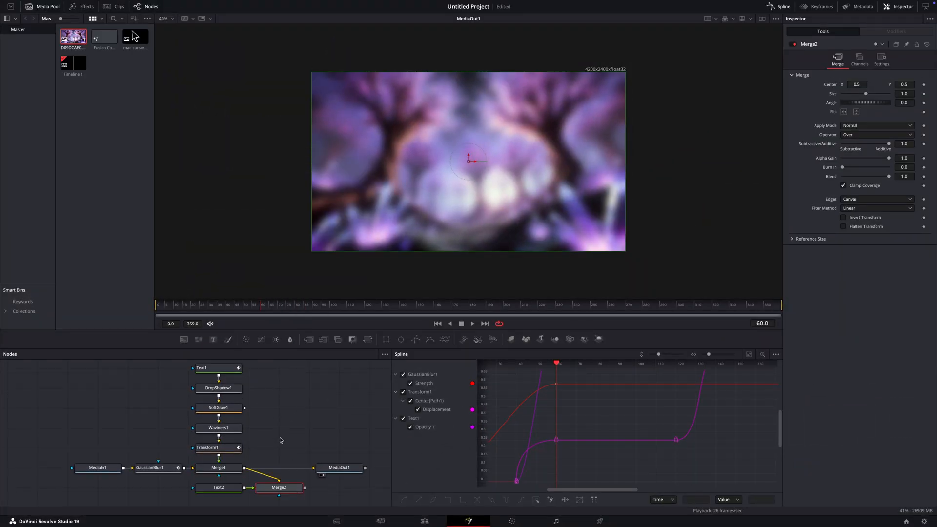
pyautogui.moveTo(279, 488); pyautogui.dragTo(279, 486)
pyautogui.moveTo(279, 486); pyautogui.dragTo(279, 467)
pyautogui.moveTo(227, 488); pyautogui.dragTo(280, 475)
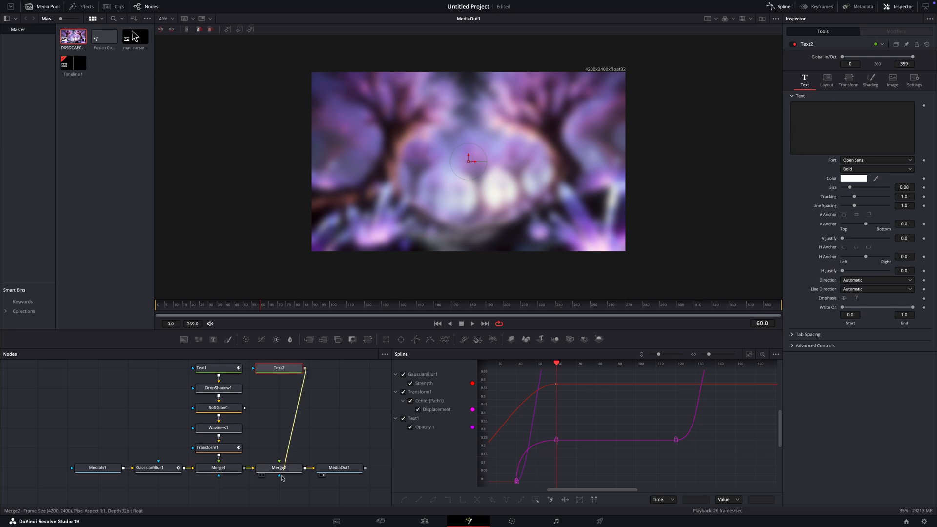
# - Add Drop Shadow and Soft Glow nodes in sequence after Text2
pyautogui.hotkey('shift', 'space')
pyautogui.write('drop sha')
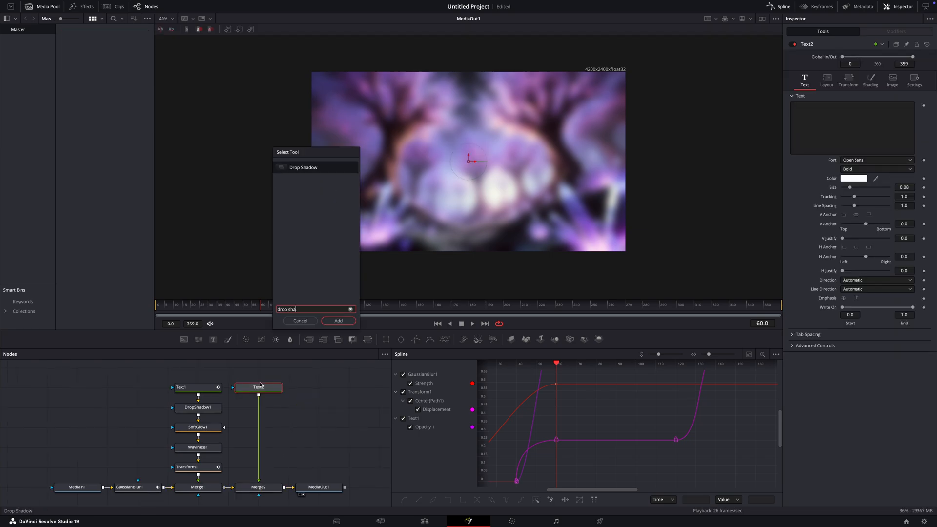
pyautogui.press('Return')
pyautogui.hotkey('shift', 'space')
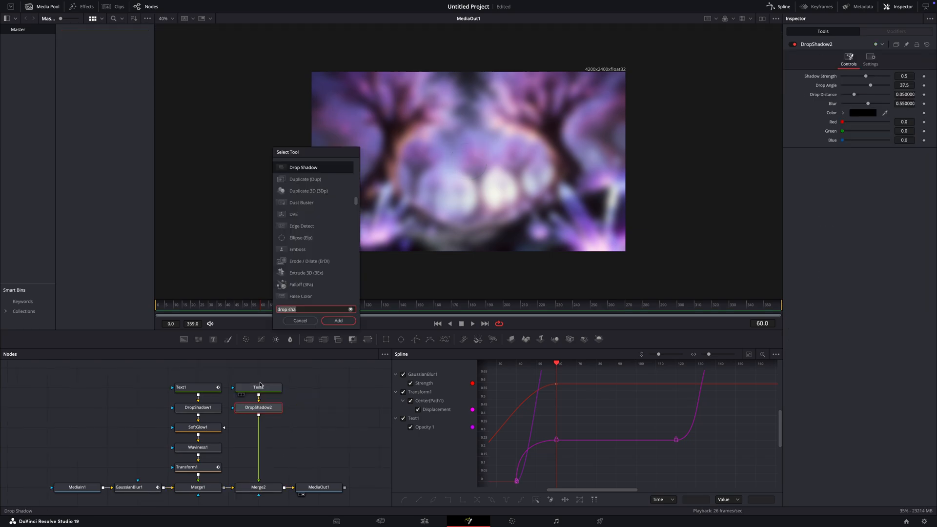
pyautogui.write('soft g')
pyautogui.press('Return')
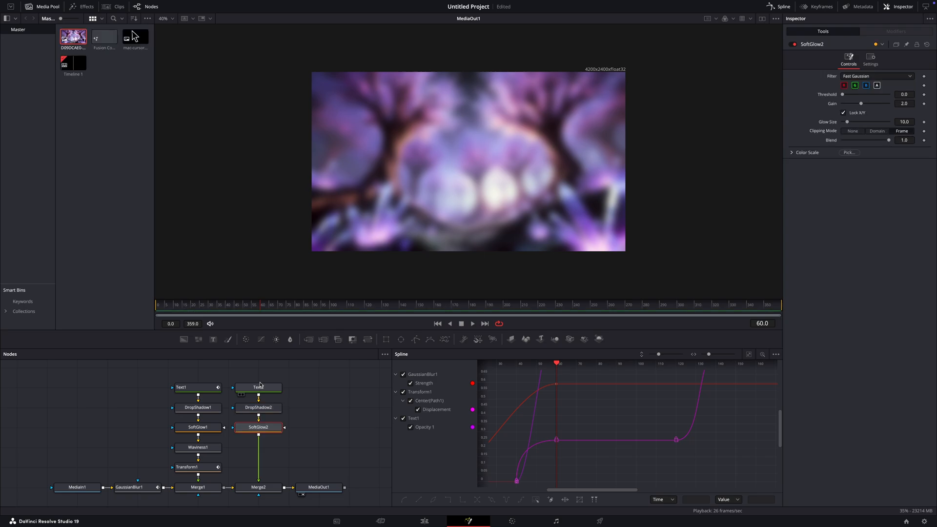
# - Add Waviness and Transform nodes in sequence after SoftGlow2, feeding into Merge2
pyautogui.hotkey('shift', 'space')
pyautogui.write('wav')
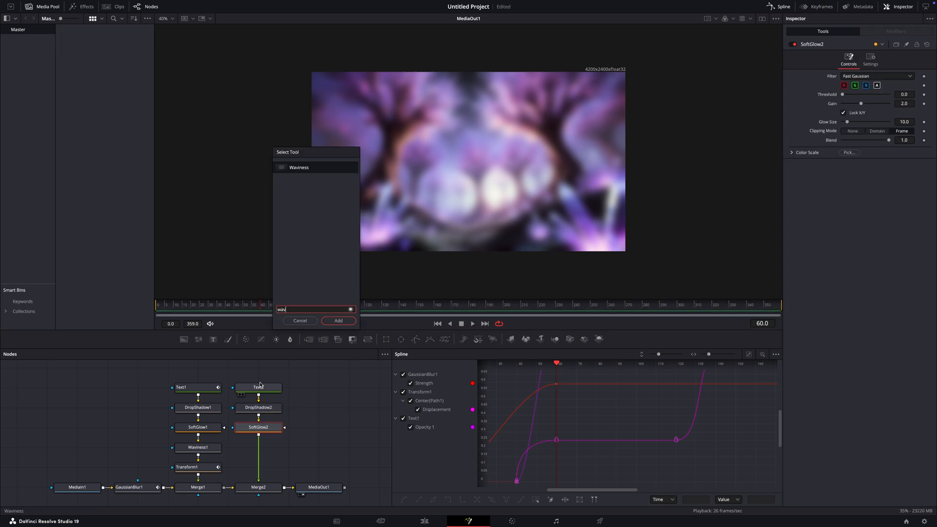
pyautogui.press('Return')
pyautogui.hotkey('shift', 'space')
pyautogui.write('transf')
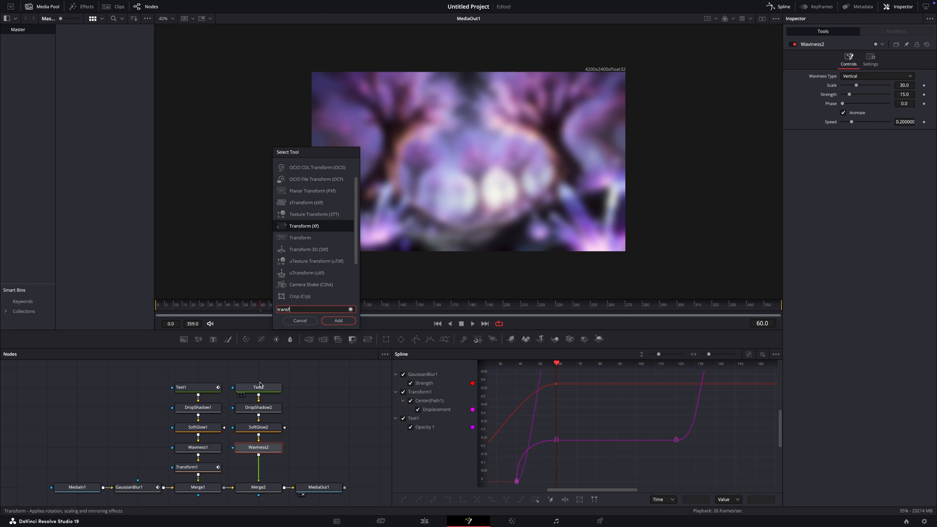
pyautogui.press('Return')
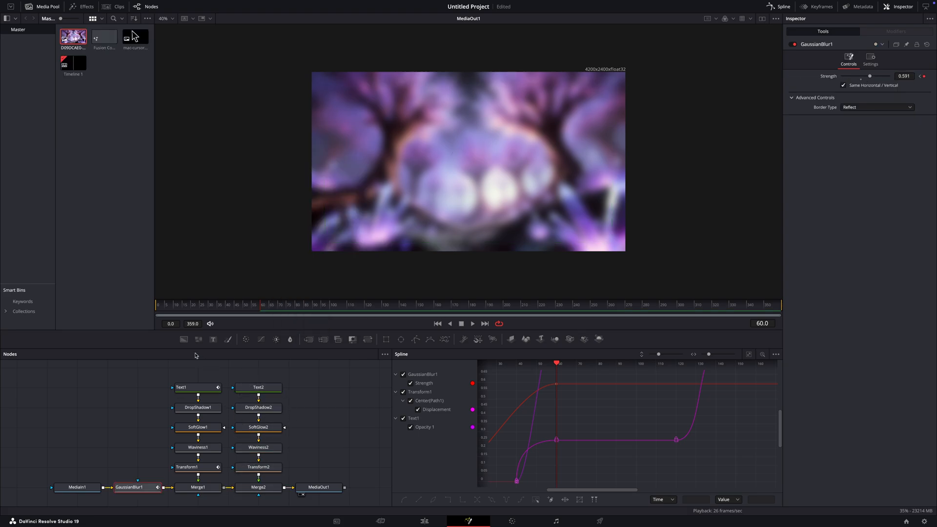
# - Delete the Text1-to-Transform1 chain together with Merge1, and enter "DaVint" as the Text2 content
pyautogui.moveTo(186, 368); pyautogui.dragTo(196, 497)
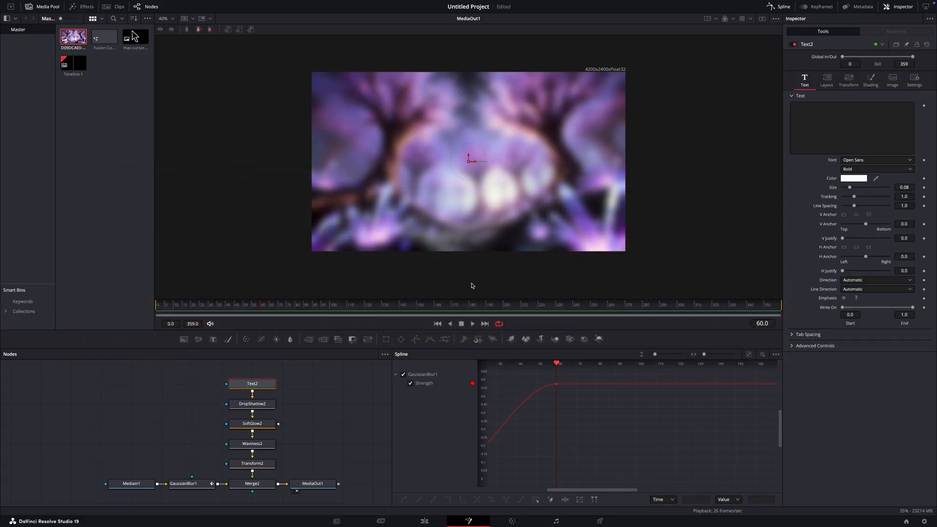
pyautogui.click(806, 110)
pyautogui.write('DaVinci')
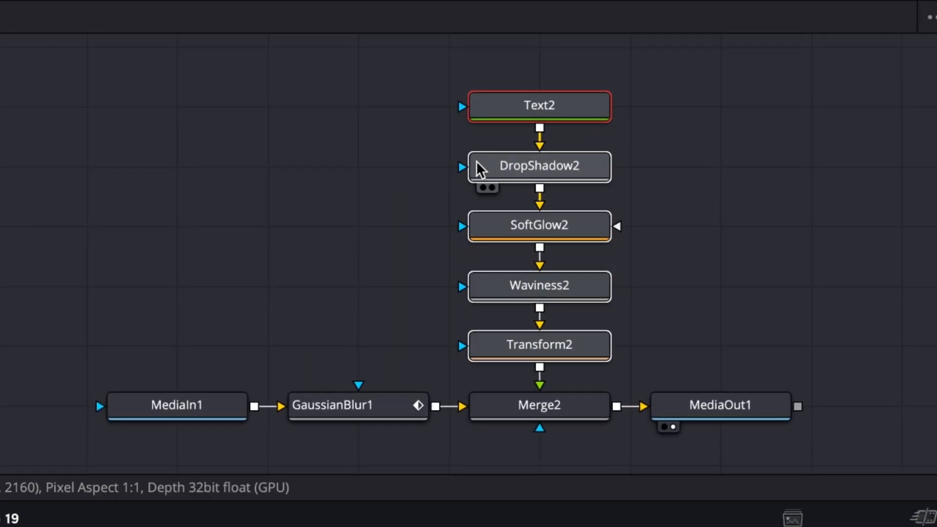
# - Detach the Text2-to-Transform2 node chain from Merge2 and move it over beside MediaOut1
pyautogui.moveTo(480, 170); pyautogui.dragTo(753, 170)
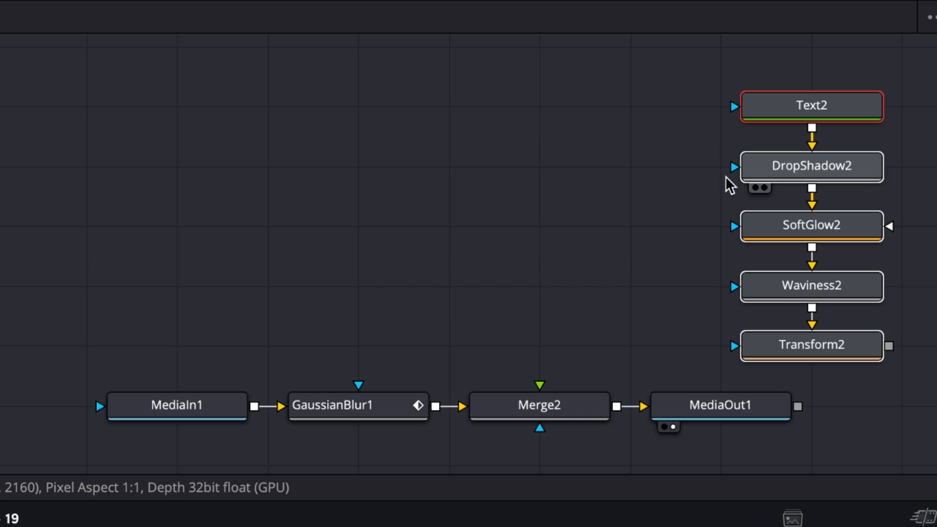
pyautogui.moveTo(812, 140); pyautogui.dragTo(815, 144)
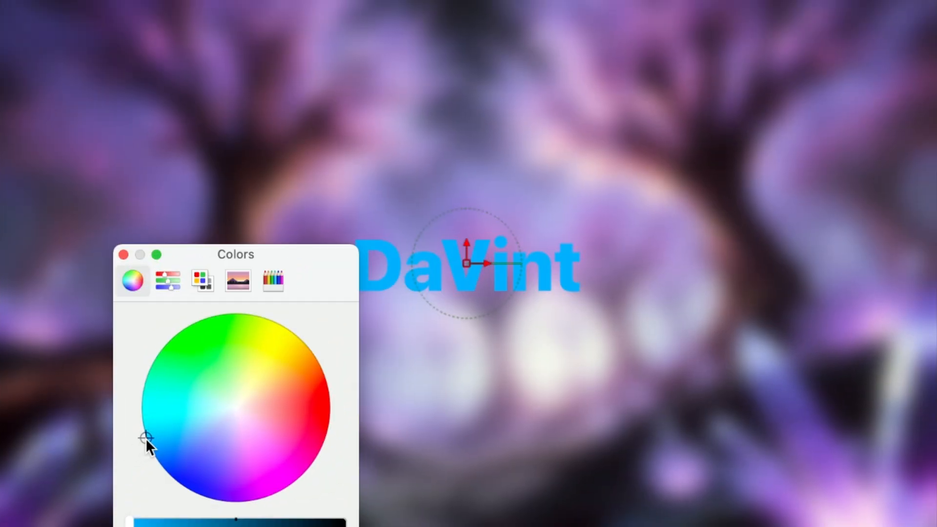
# - Make the DaVint text a slightly lighter blue, and insert DropShadow2 between Text2 and Merge2
pyautogui.moveTo(146, 438); pyautogui.dragTo(159, 432)
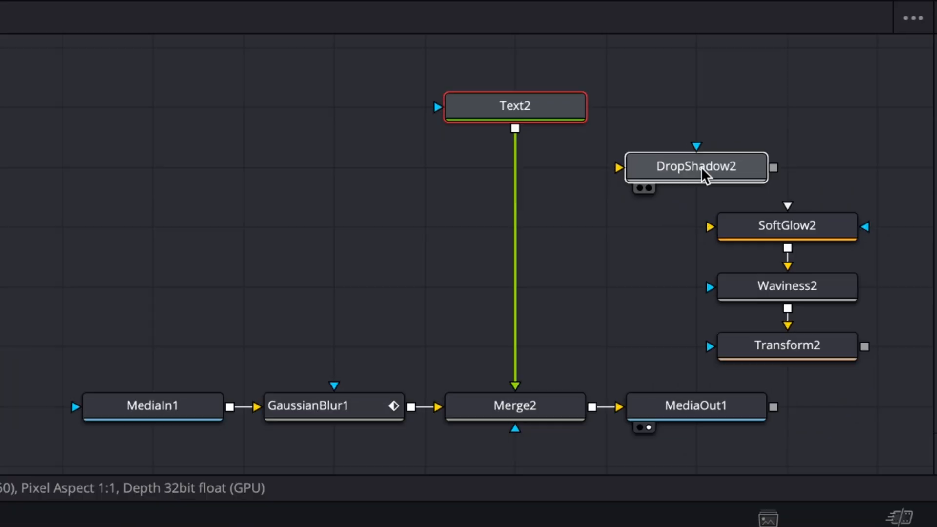
pyautogui.moveTo(707, 174); pyautogui.dragTo(521, 170)
pyautogui.click(521, 171)
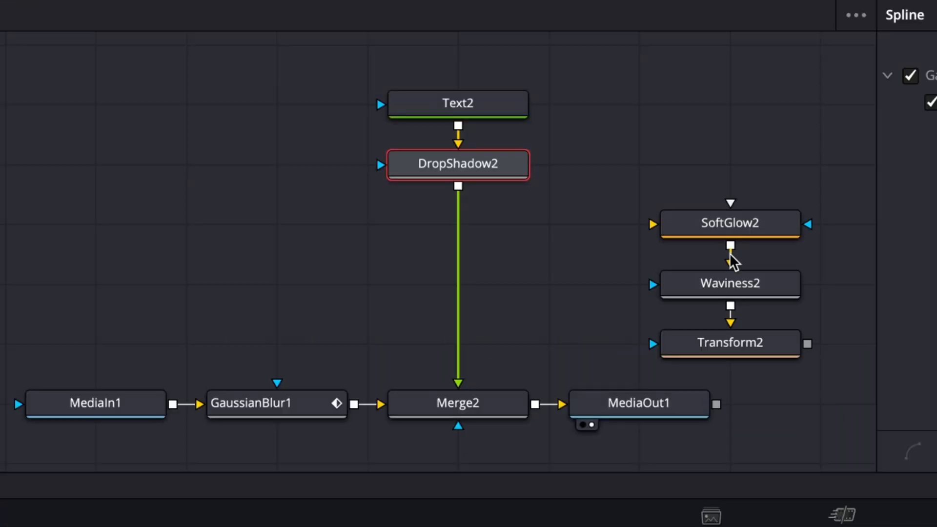
# - Insert SoftGlow2 between DropShadow2 and Merge2, and increase its glow size
pyautogui.moveTo(732, 261); pyautogui.dragTo(473, 235)
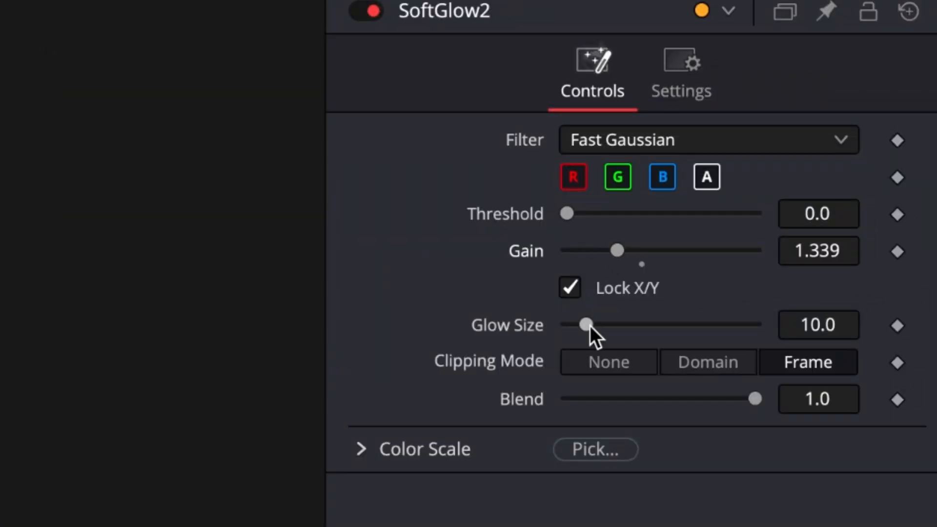
pyautogui.moveTo(589, 326); pyautogui.dragTo(611, 326)
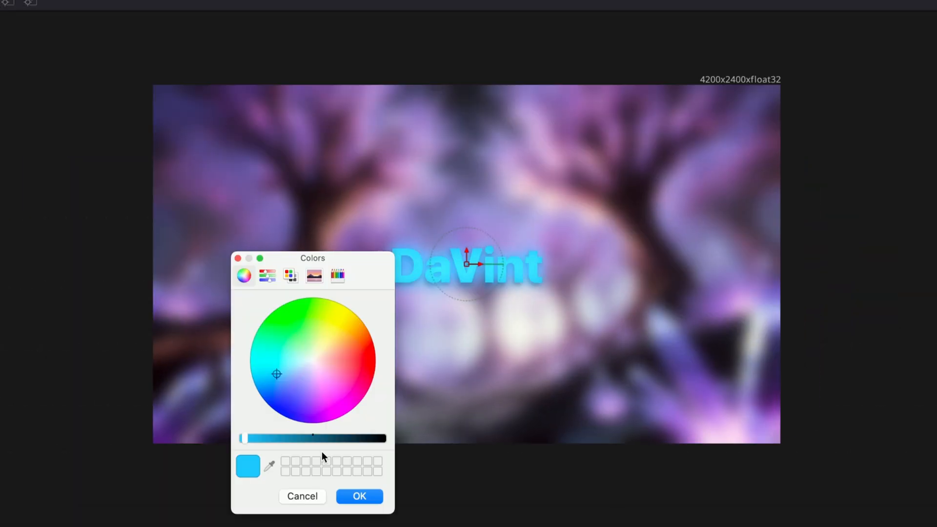
# - Change the DaVint text color to a deeper, more saturated blue
pyautogui.moveTo(353, 272); pyautogui.dragTo(277, 268)
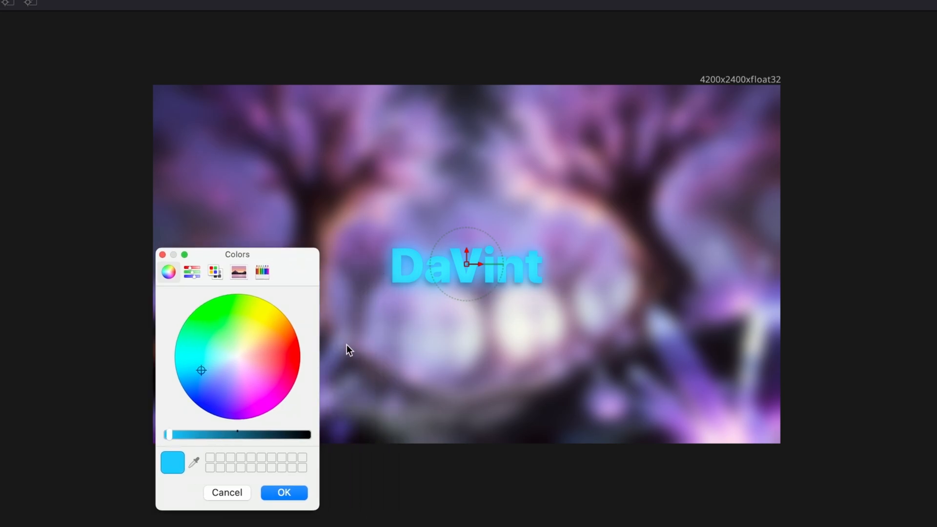
pyautogui.moveTo(203, 373); pyautogui.dragTo(190, 383)
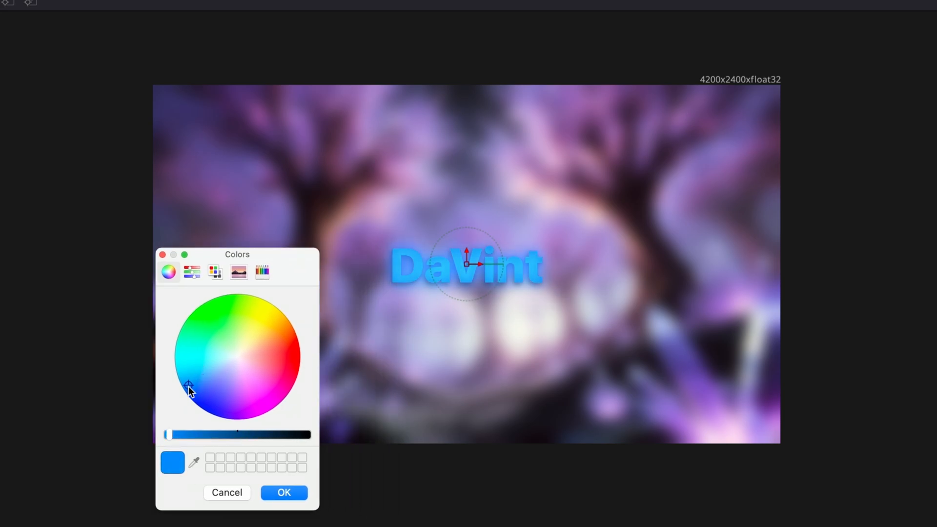
pyautogui.click(283, 492)
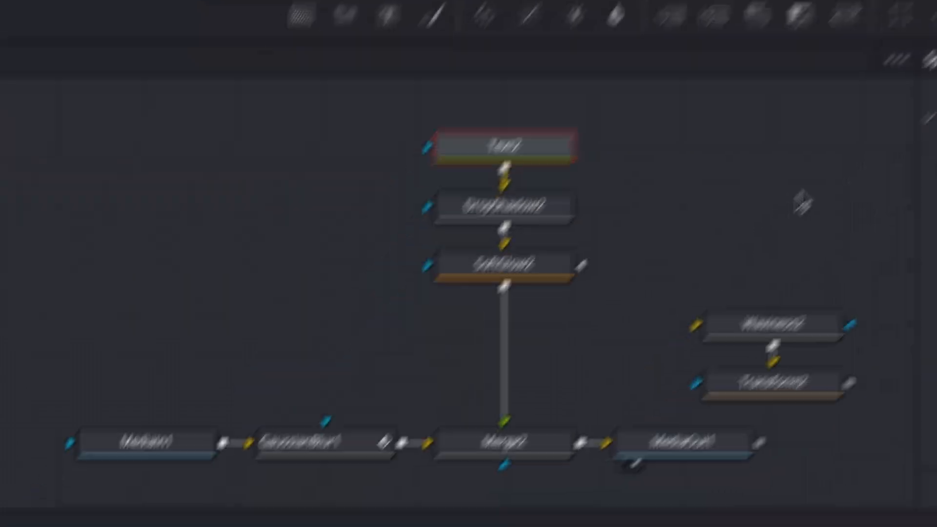
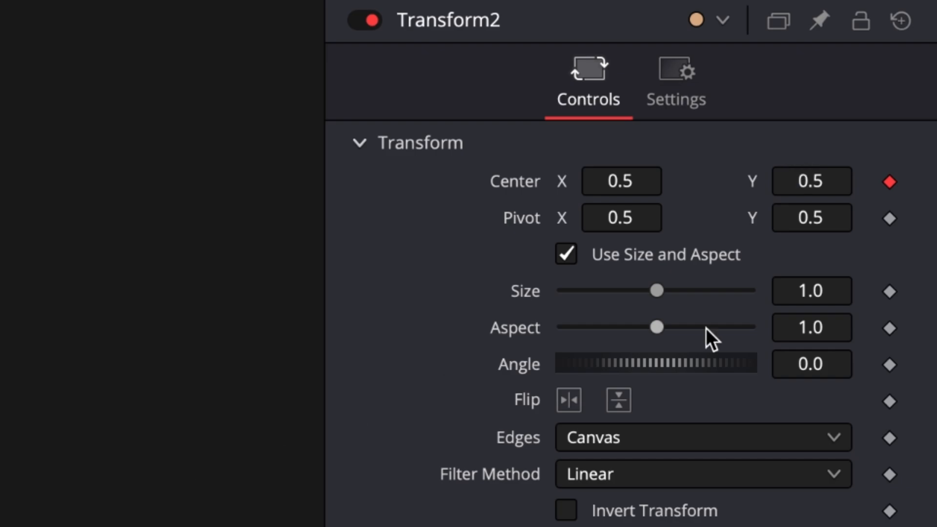
# - Animate Transform2's Center Y from 0.4 at frame 60 to 0.5 at frame 80
pyautogui.click(805, 180)
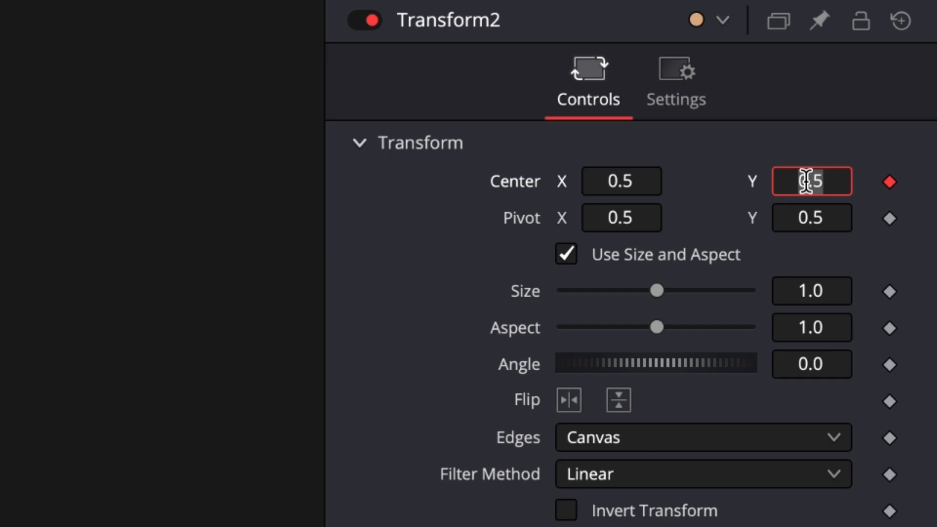
pyautogui.write('0.4')
pyautogui.press('Tab')
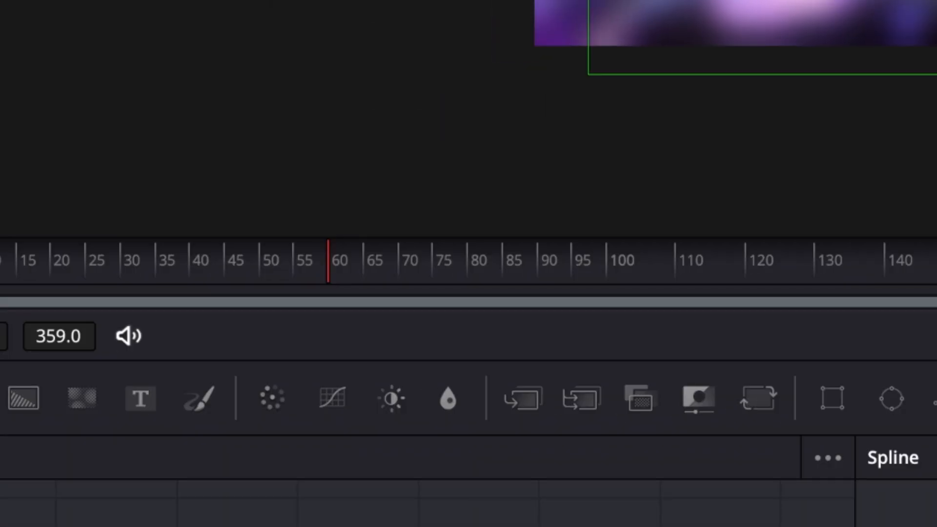
pyautogui.press('space')
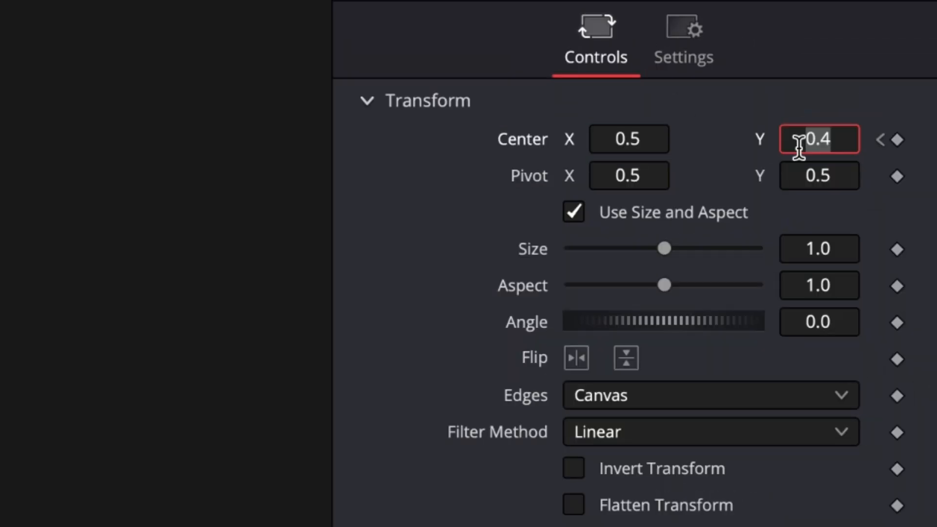
pyautogui.write('0.5')
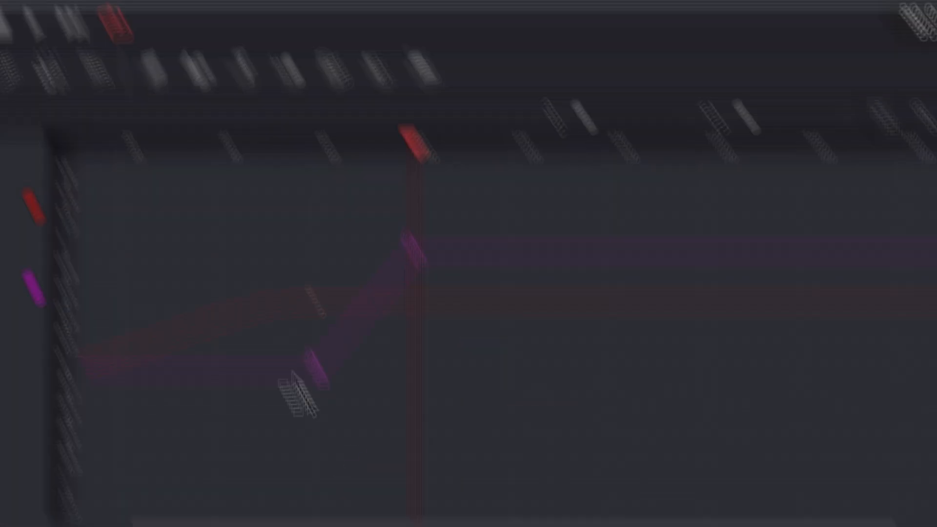
# - Smooth Transform2's displacement curve and shape it to rise steeply from frame 60 and ease gently into frame 80
pyautogui.moveTo(236, 309); pyautogui.dragTo(388, 143)
pyautogui.hotkey('shift', 's')
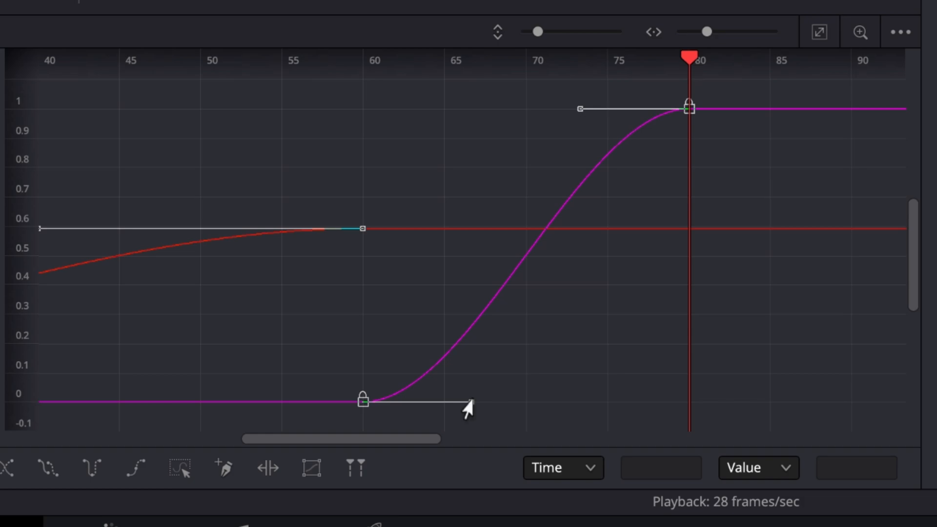
pyautogui.moveTo(464, 401); pyautogui.dragTo(361, 229)
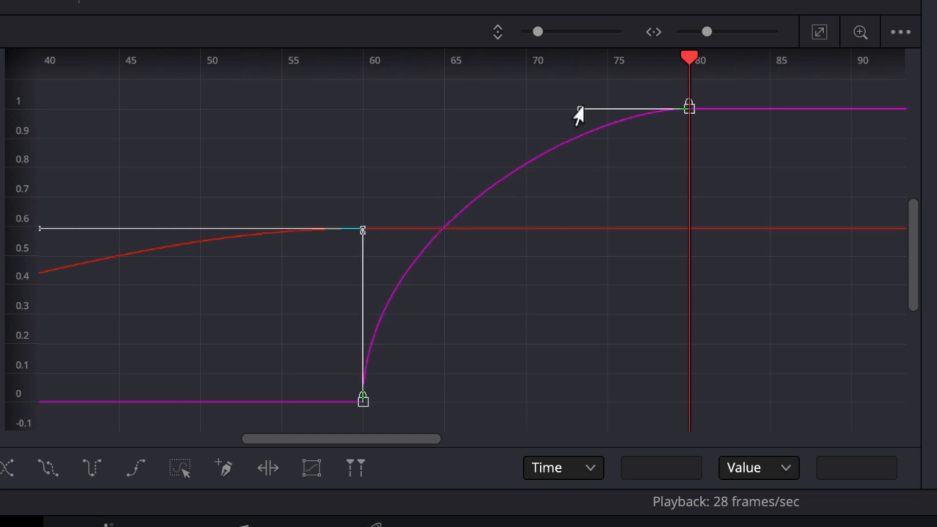
pyautogui.moveTo(576, 109); pyautogui.dragTo(527, 110)
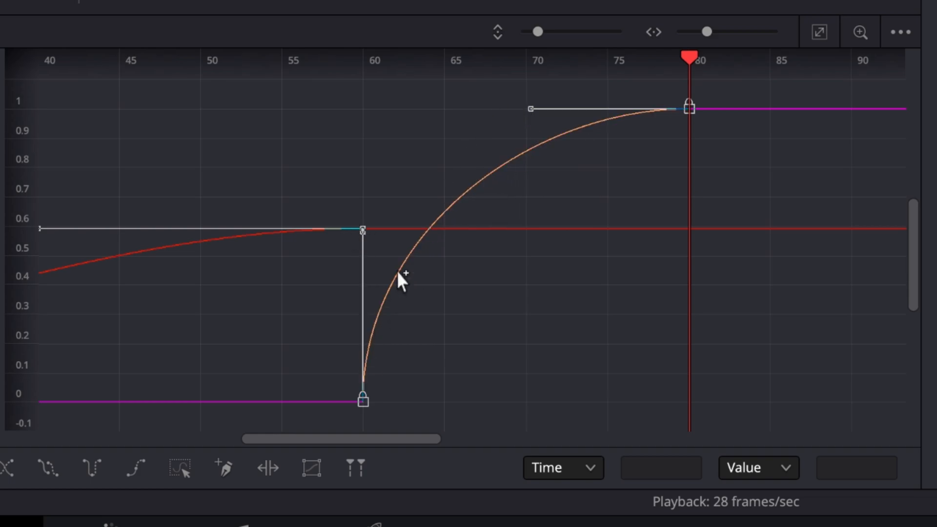
pyautogui.moveTo(439, 239)
pyautogui.mouseDown()
pyautogui.moveTo(388, 359)
pyautogui.moveTo(417, 291)
pyautogui.mouseUp()
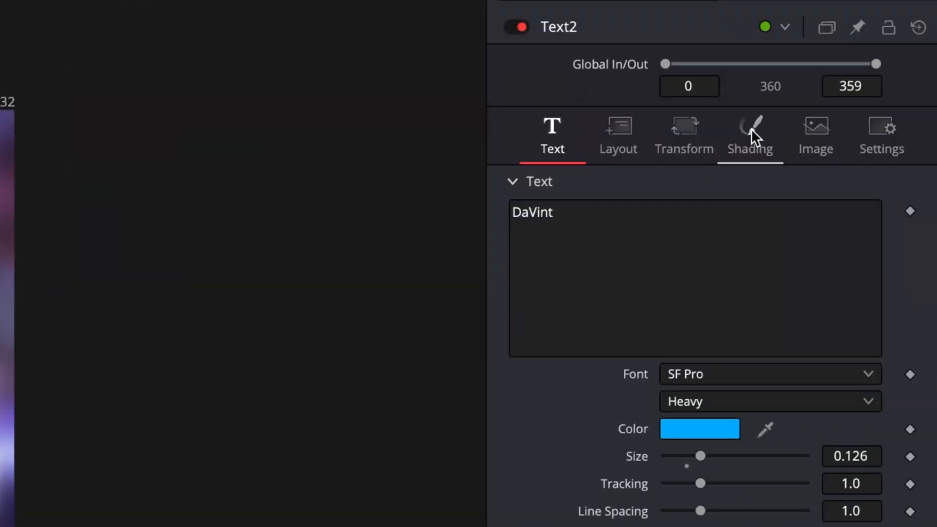
# - Animate Text2's shading opacity from 0 at frame 60 to 1 at frame 80
pyautogui.click(751, 128)
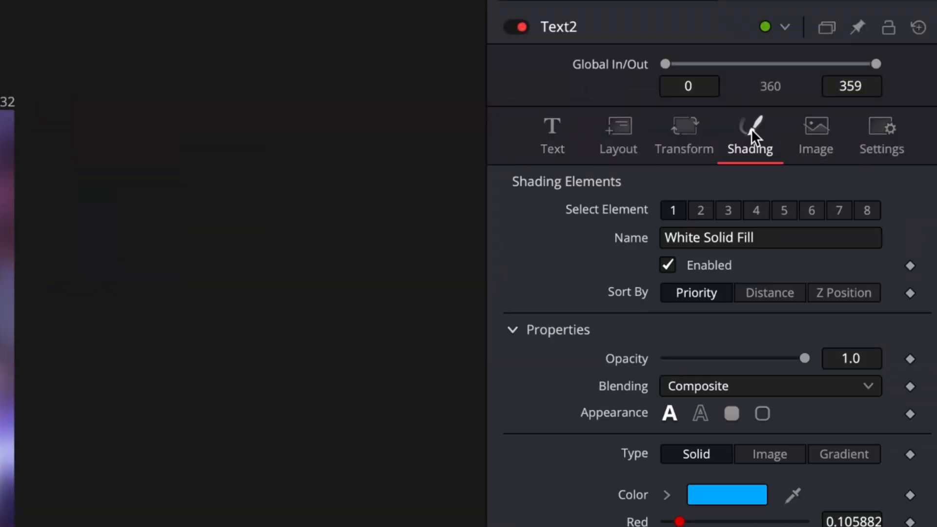
pyautogui.moveTo(803, 362); pyautogui.dragTo(591, 341)
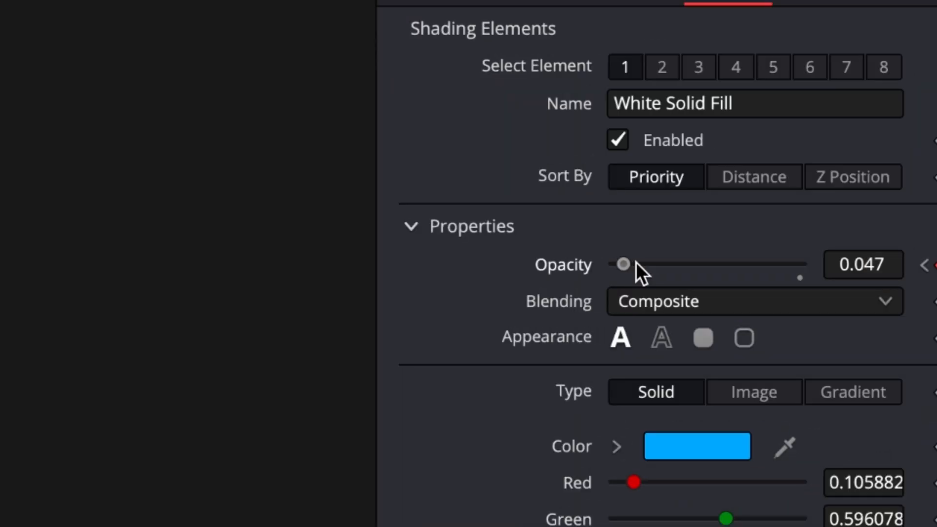
pyautogui.moveTo(636, 262); pyautogui.dragTo(929, 244)
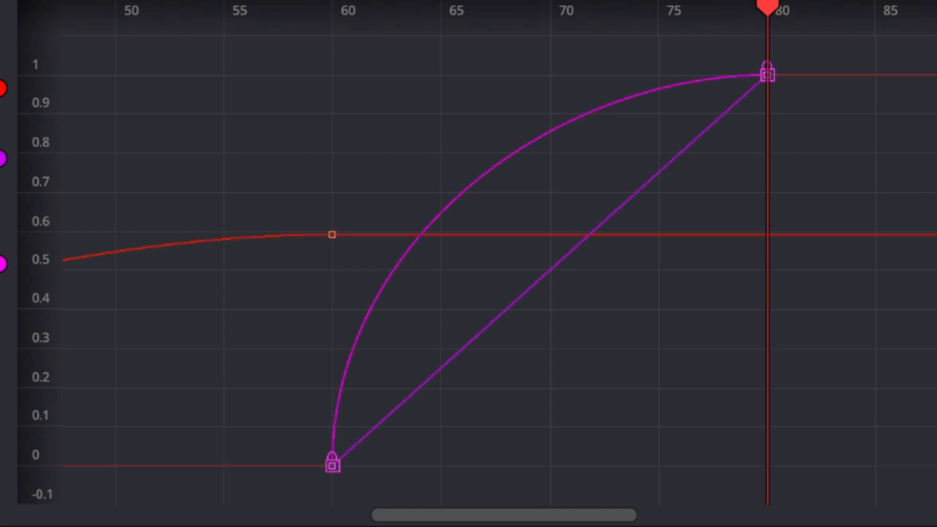
# - Isolate Text2's Opacity 1 curve by hiding the GaussianBlur1 and Transform2 splines, and smooth its two keyframes
pyautogui.moveTo(342, 453); pyautogui.dragTo(790, 95)
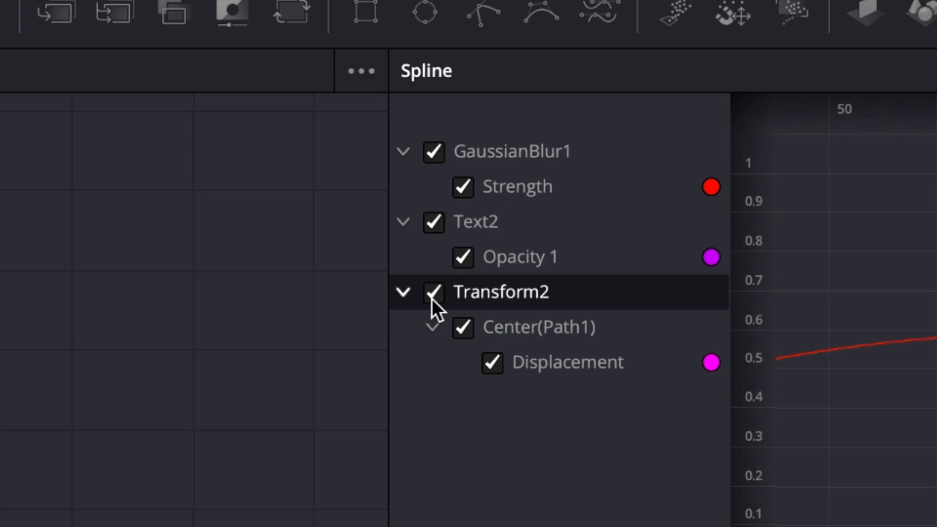
pyautogui.click(431, 296)
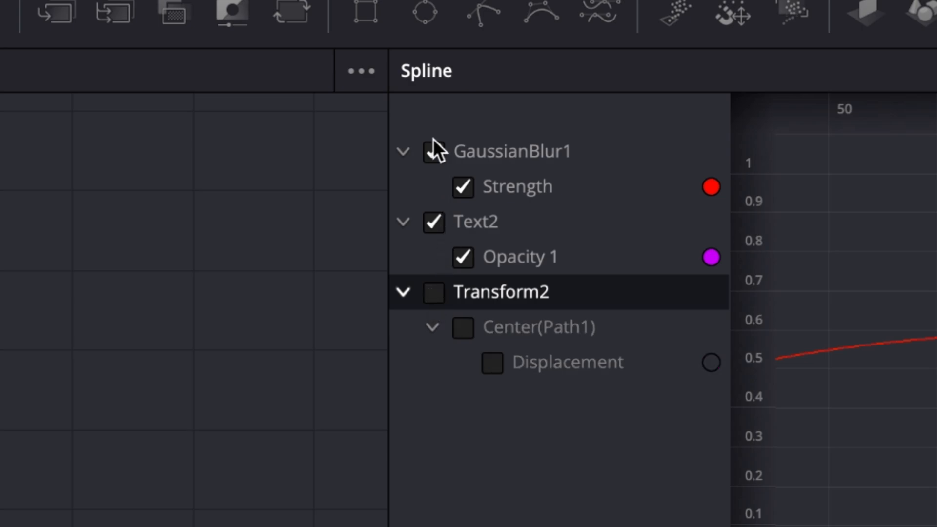
pyautogui.click(431, 153)
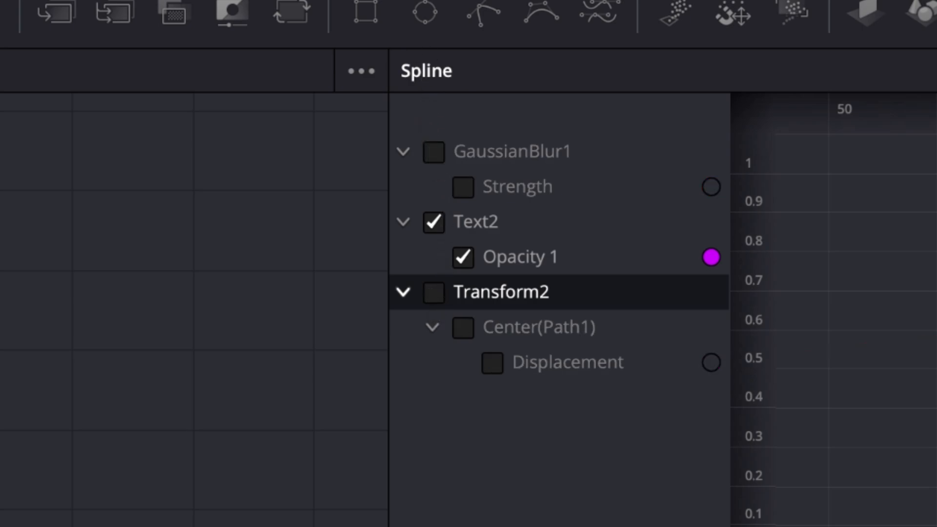
pyautogui.moveTo(270, 488); pyautogui.dragTo(770, 56)
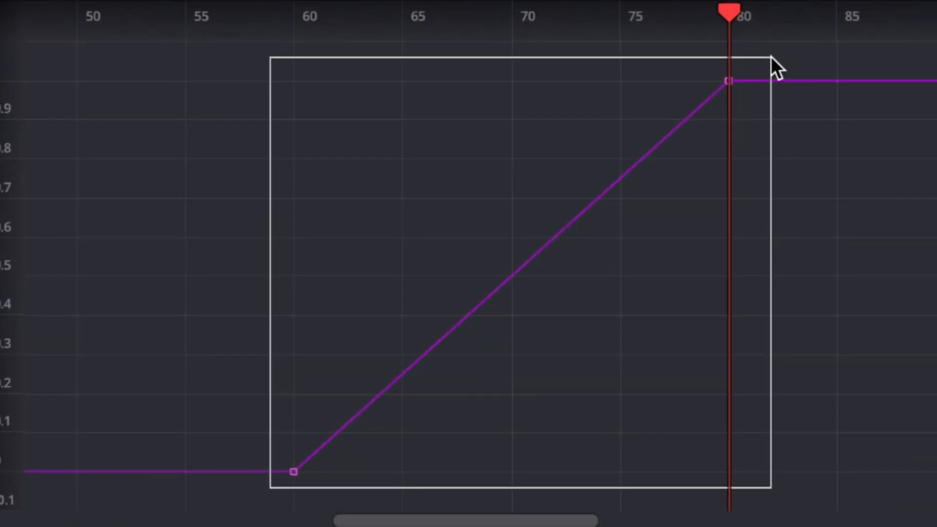
pyautogui.hotkey('shift', 's')
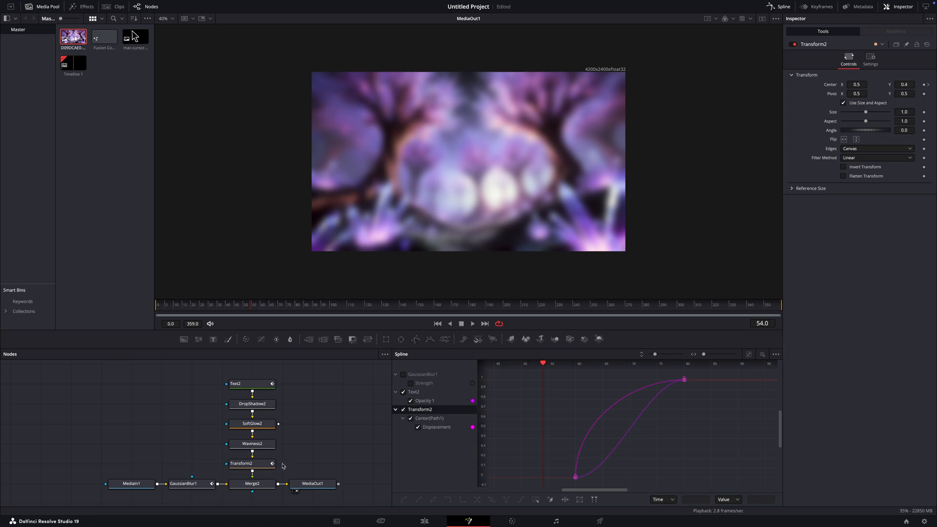
# - Enable motion blur on Transform2 with quality 4 and a shutter angle of 360
pyautogui.click(248, 465)
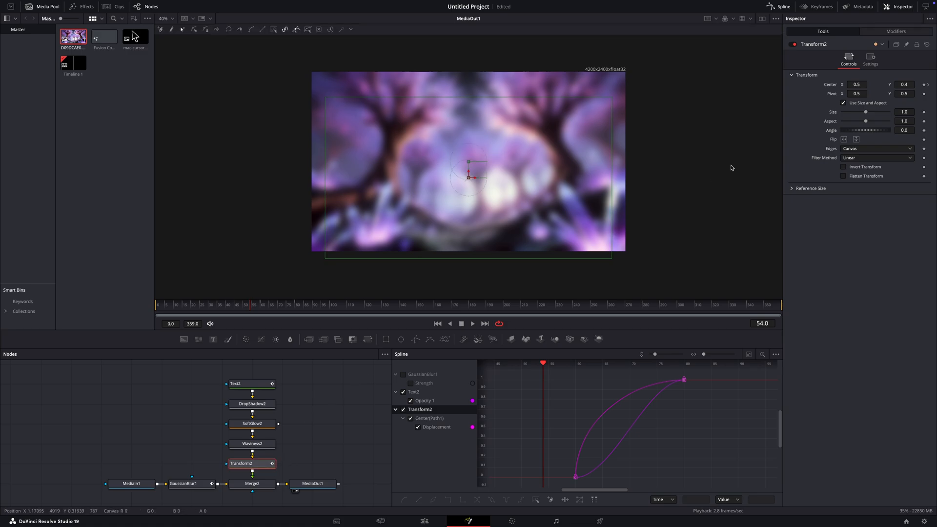
pyautogui.click(870, 60)
pyautogui.click(848, 154)
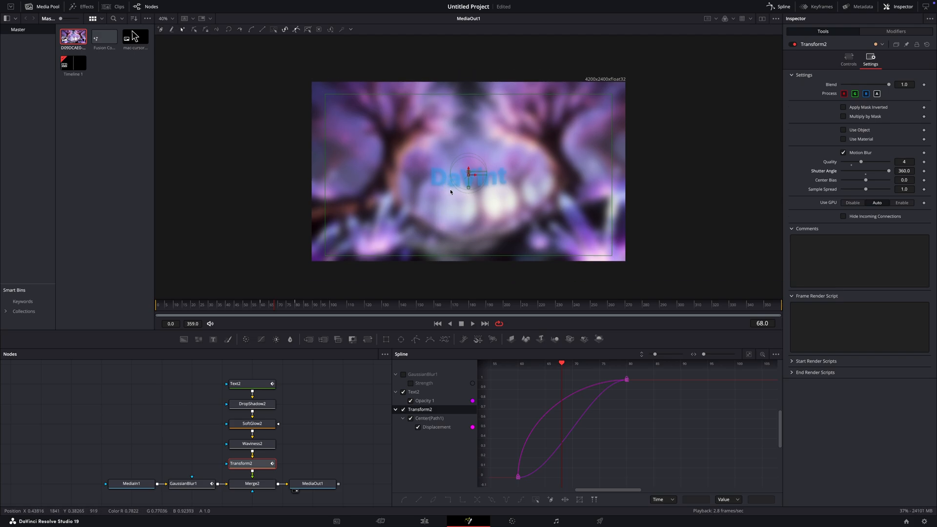
# - Compare the title's letter edges up close with Transform2's motion blur off and on, leaving it enabled
pyautogui.scroll(10, 450, 191)
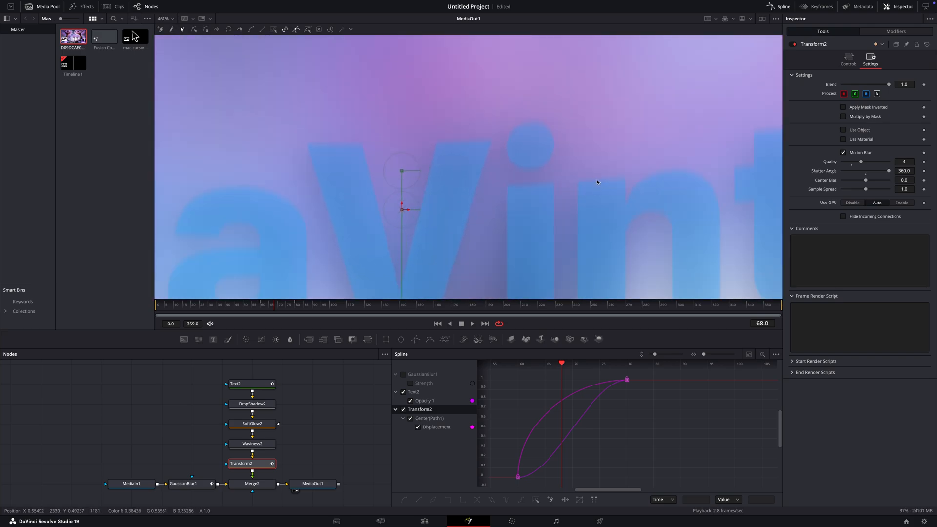
pyautogui.click(843, 153)
pyautogui.click(843, 152)
pyautogui.click(843, 153)
pyautogui.click(843, 153)
pyautogui.click(843, 153)
pyautogui.click(843, 152)
pyautogui.click(843, 153)
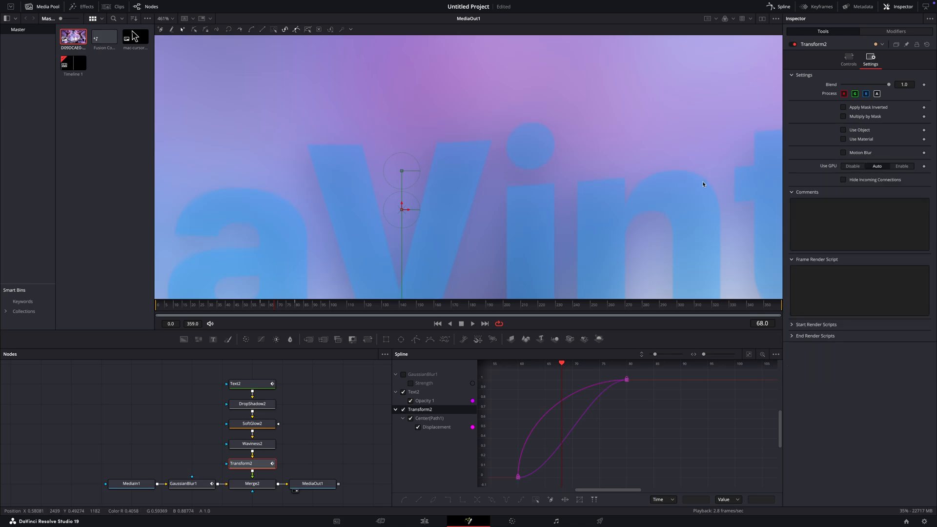
pyautogui.click(843, 153)
pyautogui.press('-')
pyautogui.press('-')
pyautogui.press('-')
pyautogui.press('-')
pyautogui.press('-')
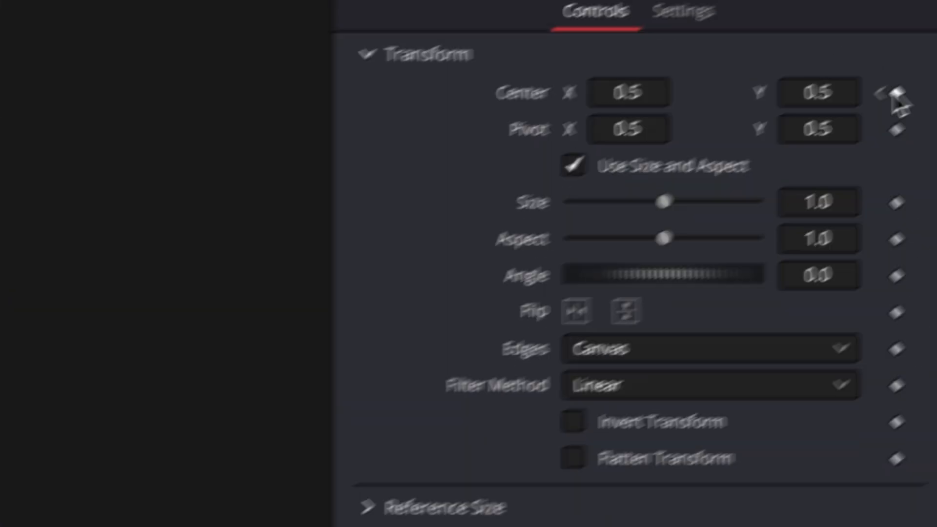
# - Keyframe Transform2's Center at frame 140 with Y at 0.5, and set Center Y to 0.8 at frame 180
pyautogui.click(898, 94)
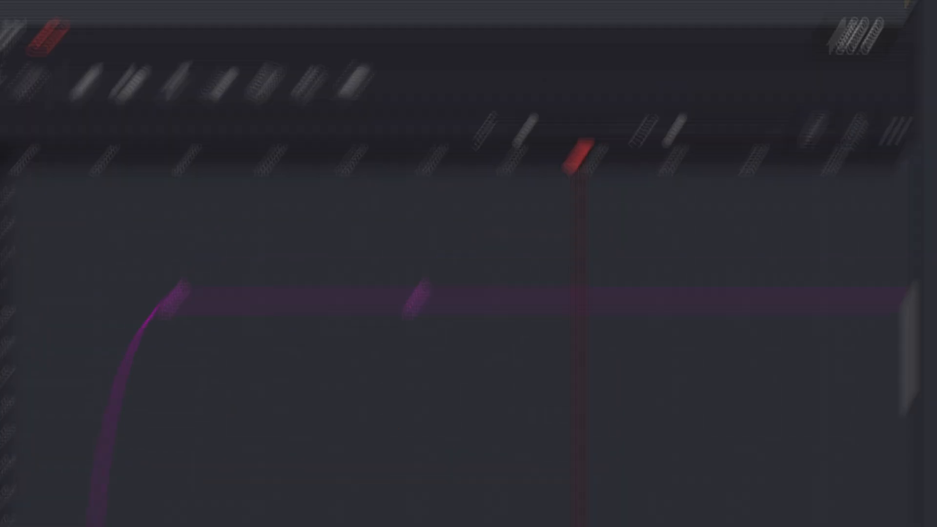
pyautogui.doubleClick(828, 77)
pyautogui.write('0.3')
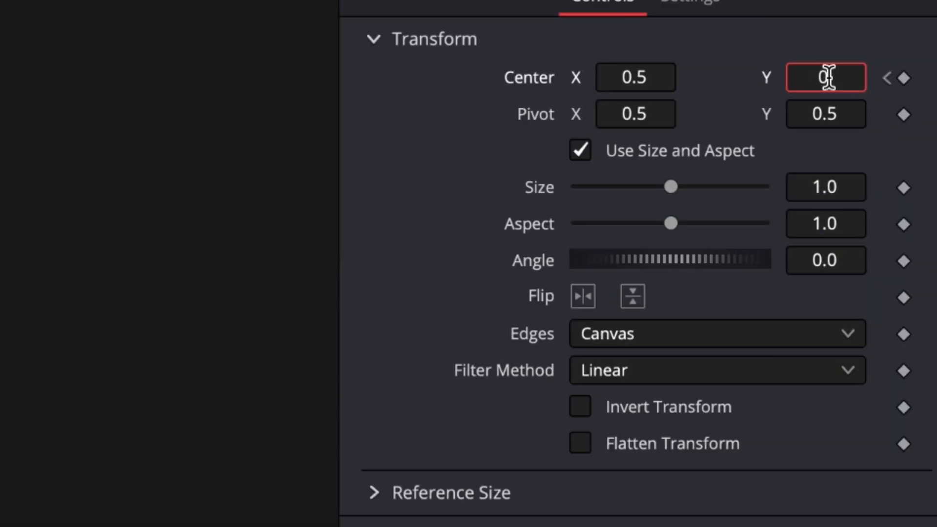
pyautogui.press('Tab')
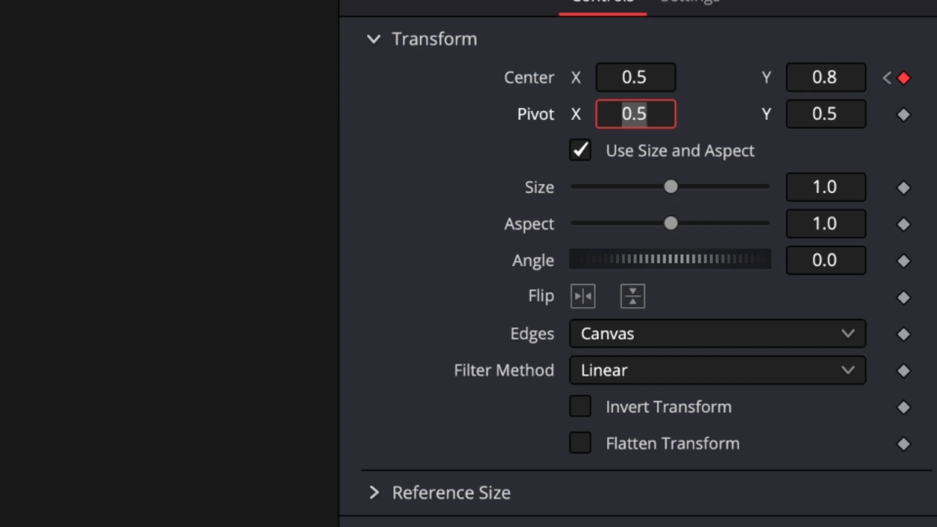
# - Smooth Transform2's Displacement keyframes at frames 140 and 180, and lengthen their inner handles toward each other for a stronger ease
pyautogui.moveTo(373, 402); pyautogui.dragTo(566, 181)
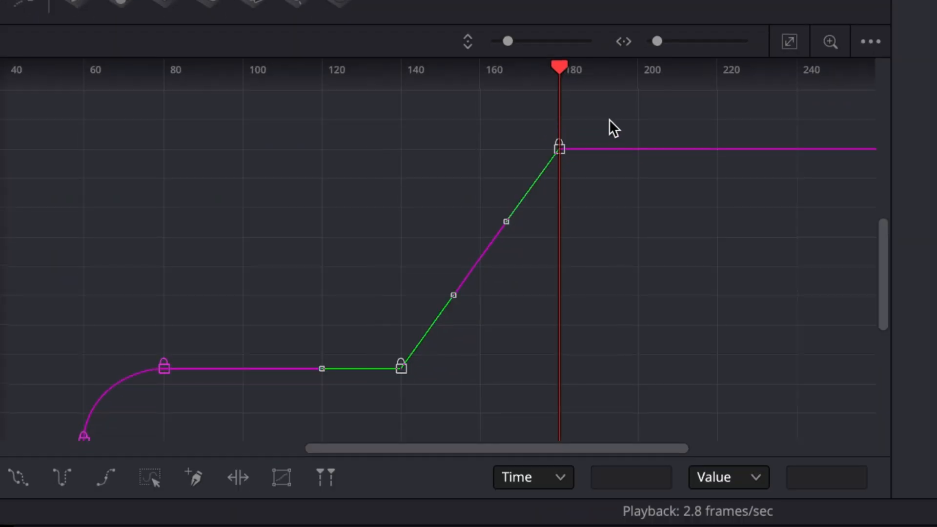
pyautogui.press('s')
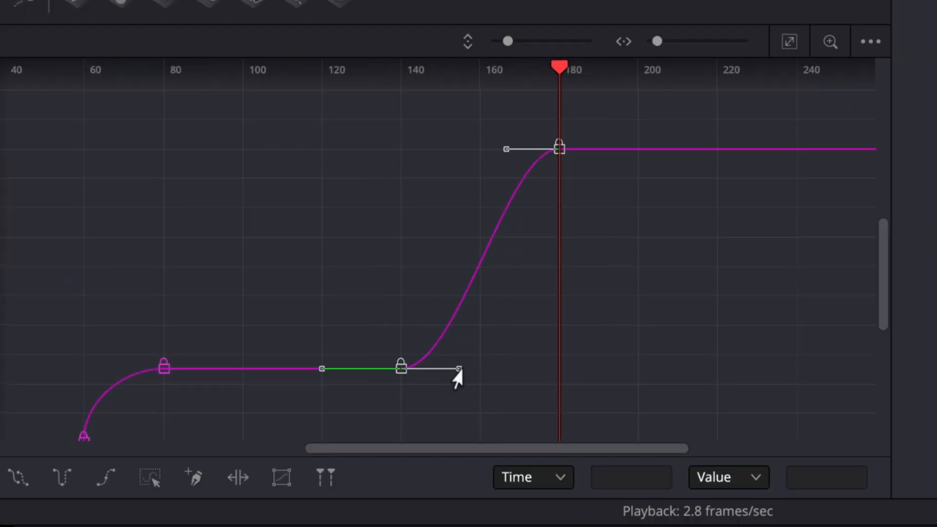
pyautogui.moveTo(454, 372); pyautogui.dragTo(476, 369)
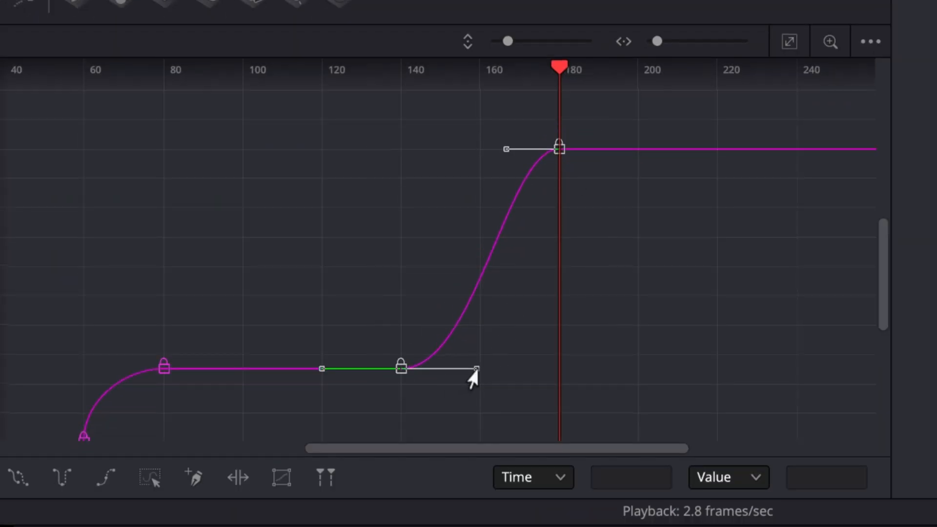
pyautogui.moveTo(500, 150); pyautogui.dragTo(433, 149)
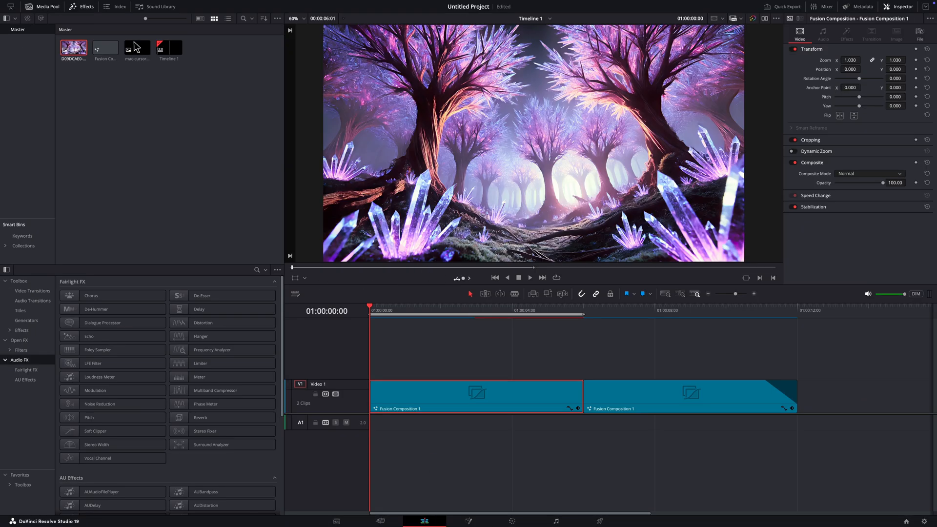
pyautogui.press('space')
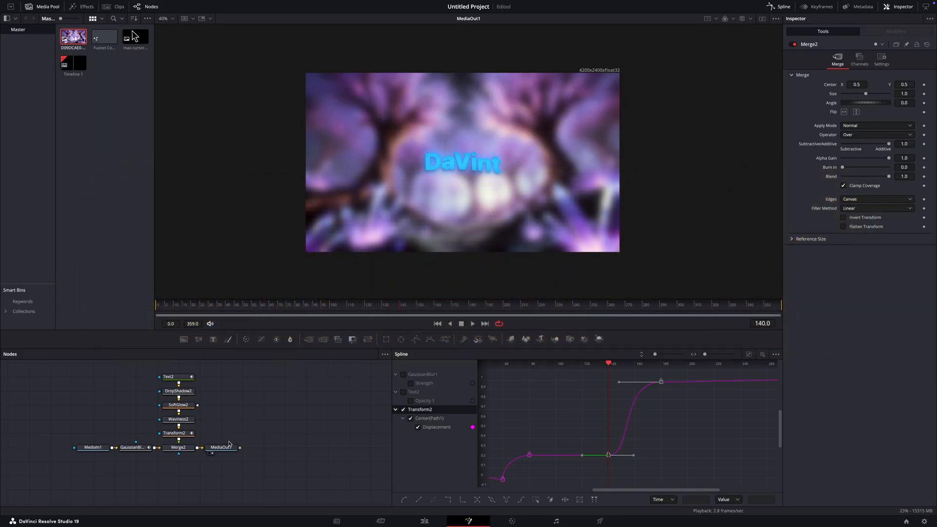
# - Make room before MediaOut1 and merge three text nodes one after another between Merge2 and MediaOut1
pyautogui.moveTo(218, 447); pyautogui.dragTo(366, 449)
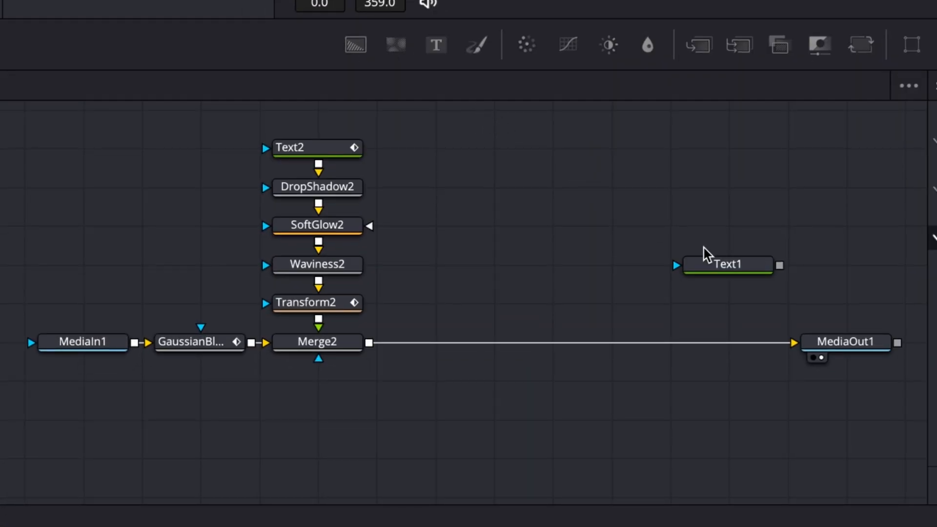
pyautogui.moveTo(705, 258); pyautogui.dragTo(626, 260)
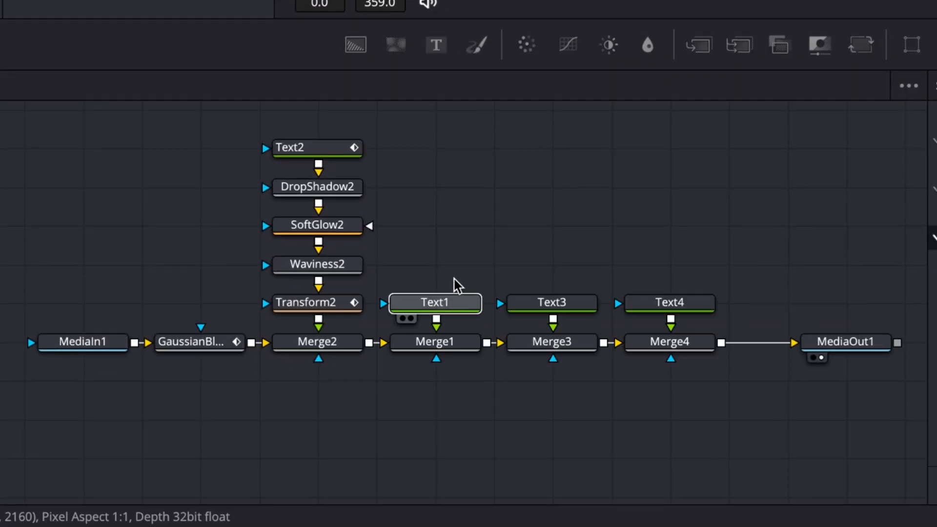
# - Move Text1 up and insert a Transform node between it and Merge1
pyautogui.moveTo(453, 296); pyautogui.dragTo(455, 259)
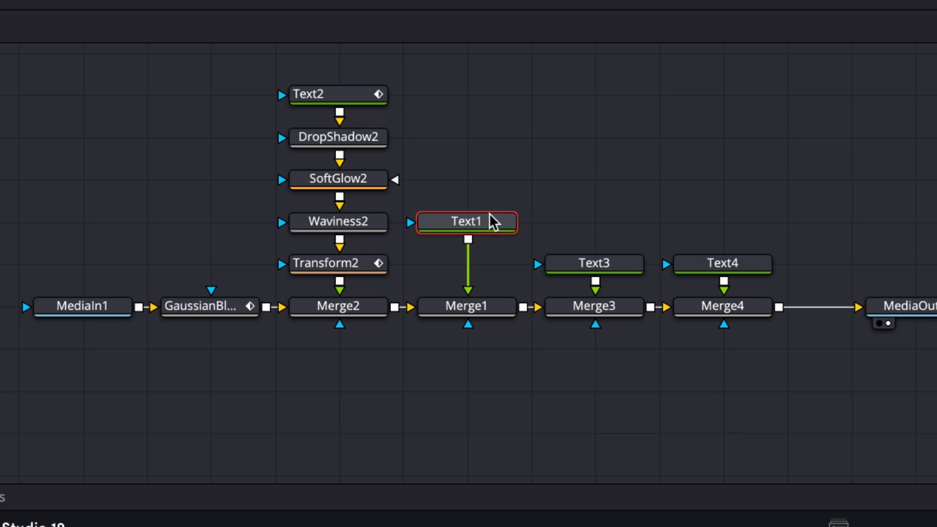
pyautogui.hotkey('shift', 'space')
pyautogui.click(489, 226)
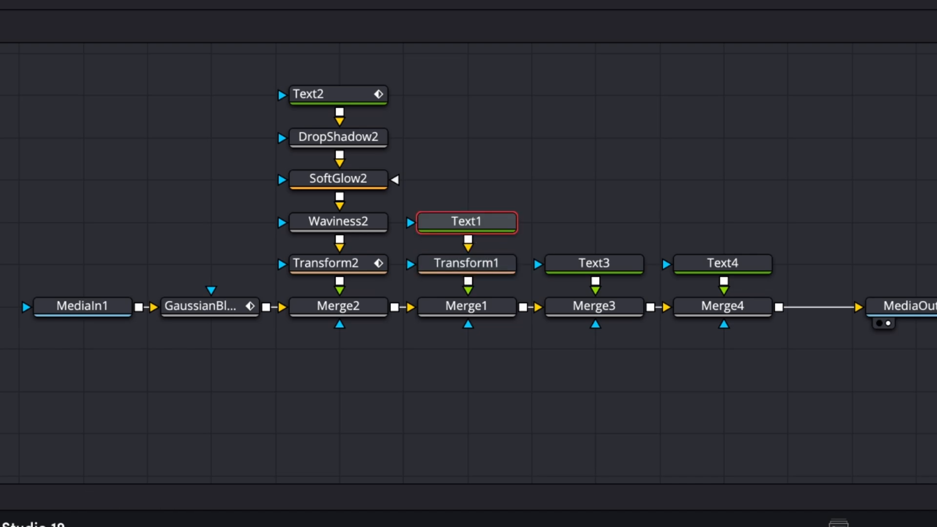
# - Replace the Text3 and Text4 branches and their merges with pasted copies of the Text1 branch's nodes after Merge1
pyautogui.moveTo(587, 165); pyautogui.dragTo(731, 375)
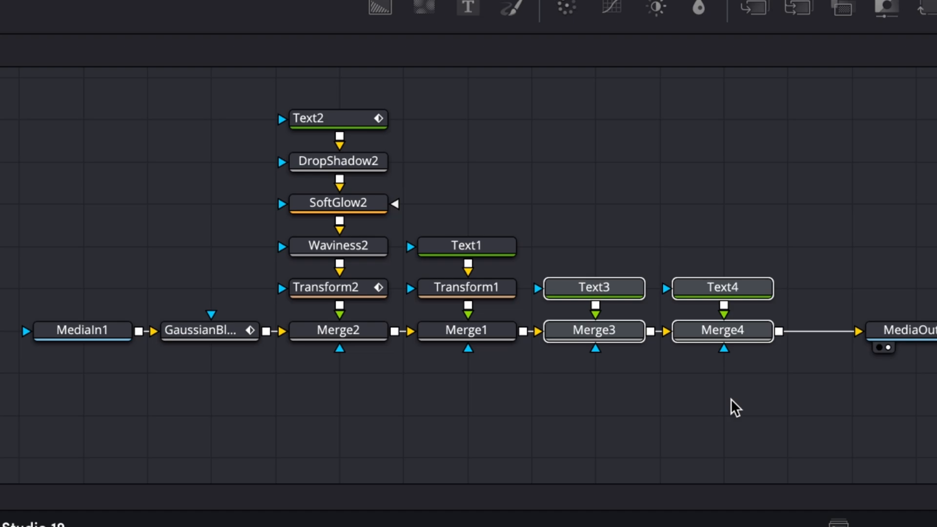
pyautogui.press('Delete')
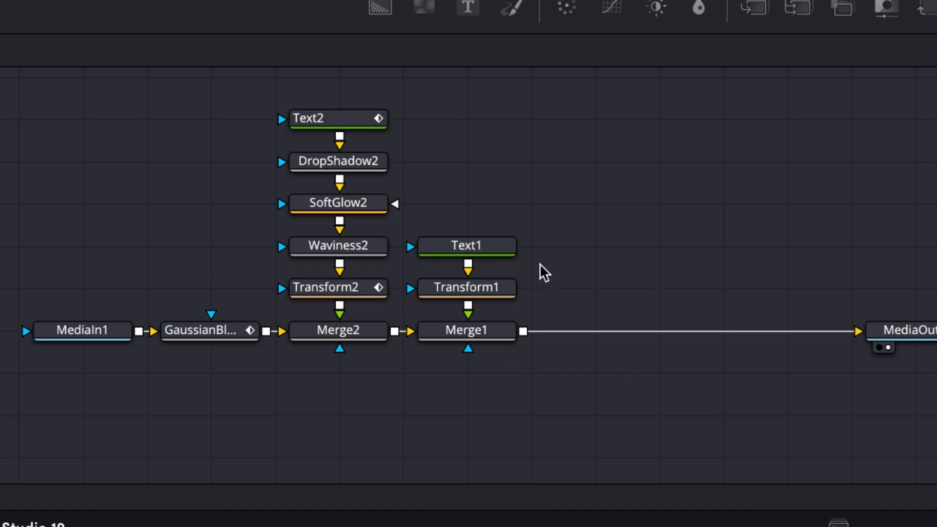
pyautogui.click(487, 250)
pyautogui.hotkey('ctrl', 'c')
pyautogui.click(463, 329)
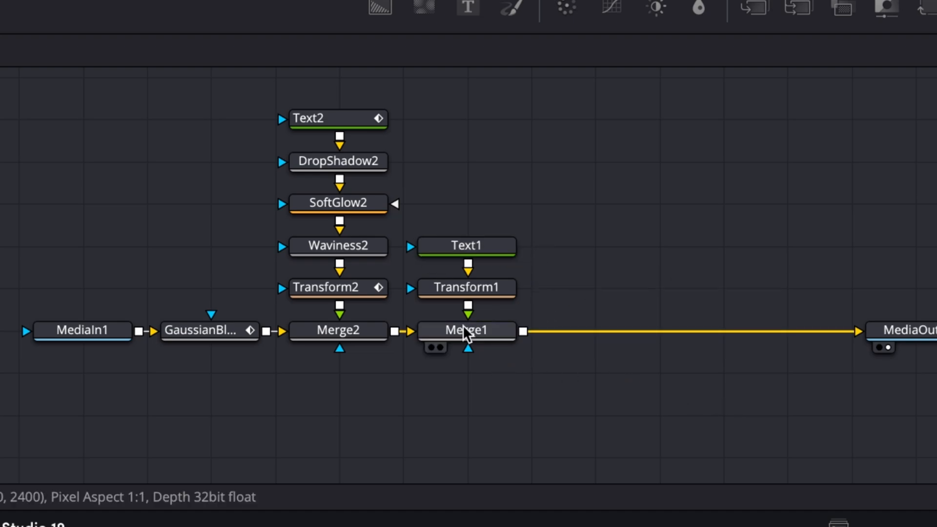
pyautogui.hotkey('ctrl', 'v')
pyautogui.moveTo(594, 373); pyautogui.dragTo(596, 334)
pyautogui.hotkey('ctrl', 'v')
pyautogui.moveTo(490, 375); pyautogui.dragTo(594, 287)
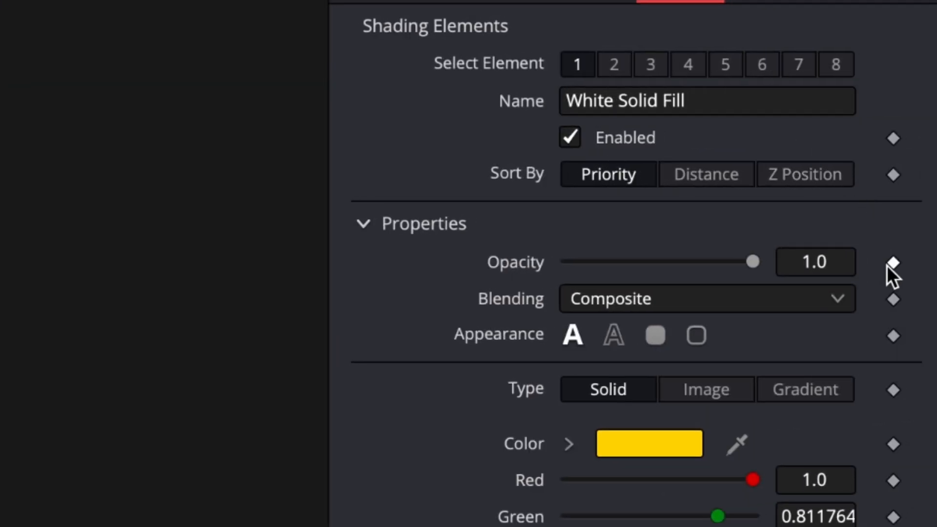
# - Keyframe the yellow text fill's Opacity to rise from 0 at about frame 155 to 1 at about frame 185
pyautogui.click(892, 263)
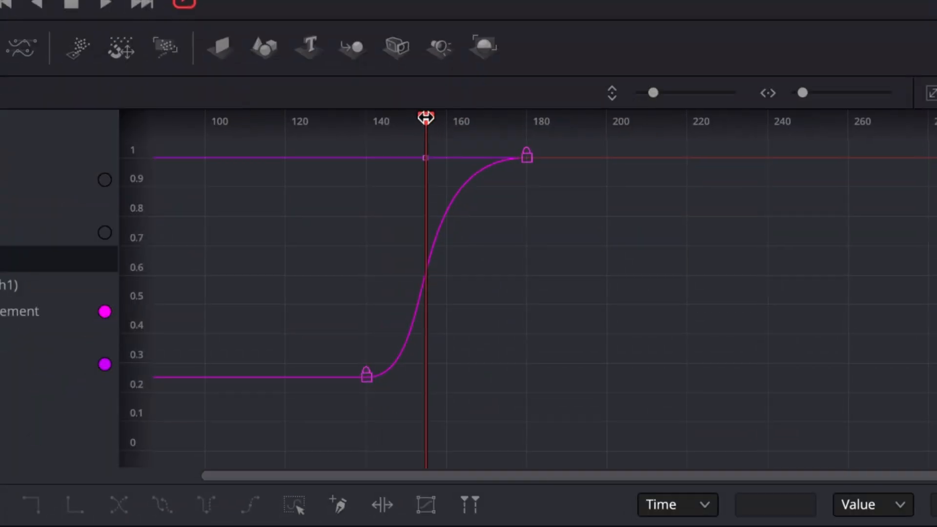
pyautogui.moveTo(425, 117); pyautogui.dragTo(546, 118)
pyautogui.hotkey('alt', '[')
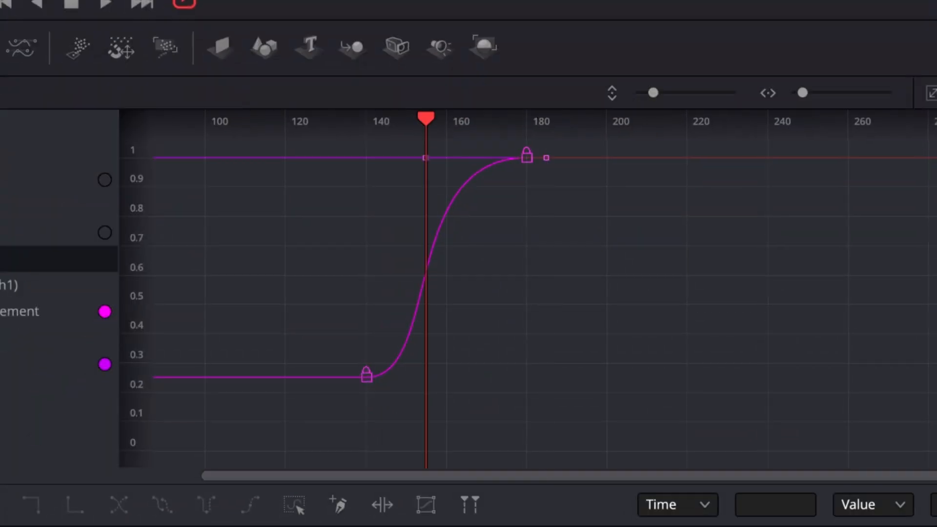
pyautogui.moveTo(426, 158); pyautogui.dragTo(426, 450)
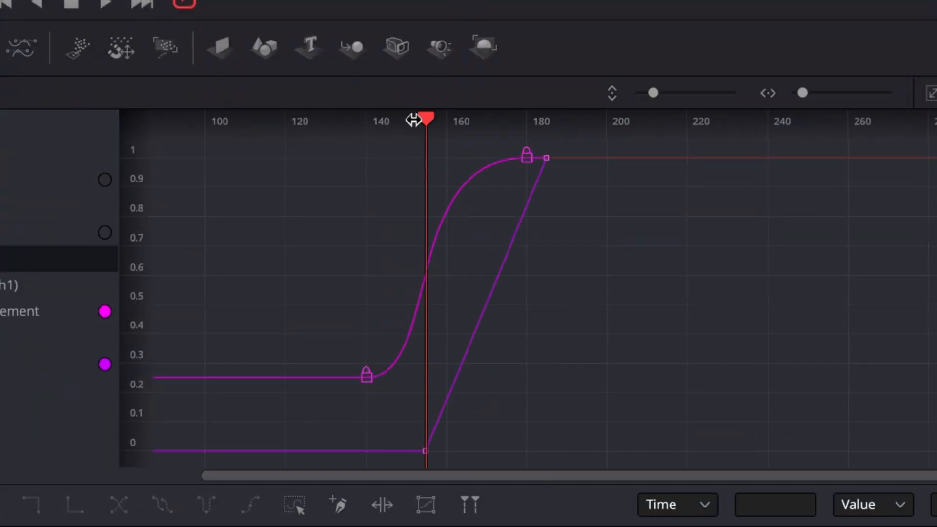
pyautogui.moveTo(431, 117); pyautogui.dragTo(453, 119)
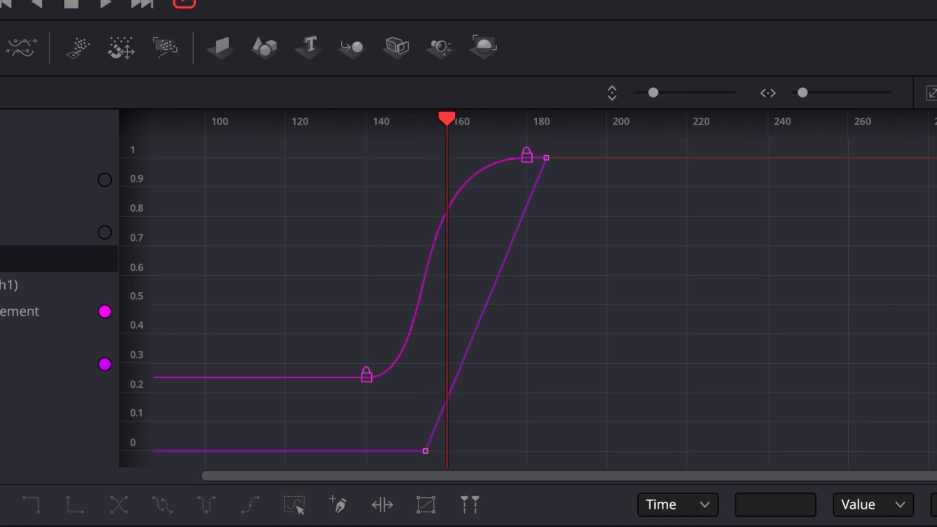